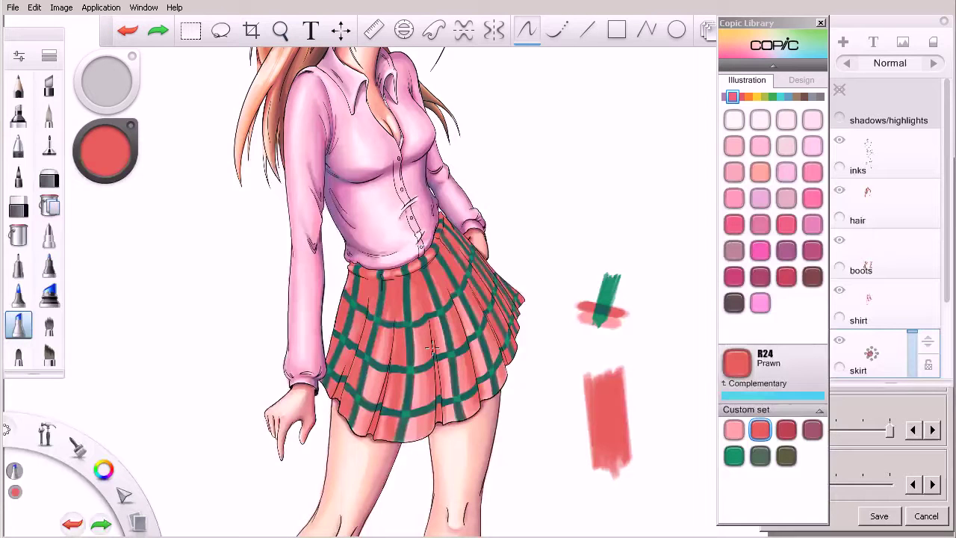
# - Test R46 Strong Red at brush size 45 with overlapping strokes across the upper part of the red swatch beside the figure
pyautogui.click(785, 429)
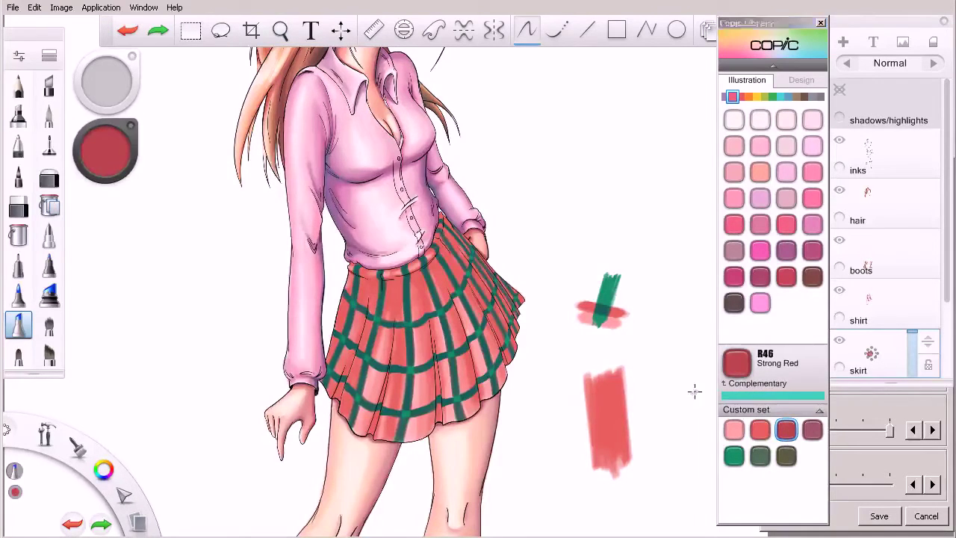
pyautogui.press('space')
pyautogui.moveTo(562, 329); pyautogui.dragTo(592, 337)
pyautogui.moveTo(603, 371)
pyautogui.mouseDown()
pyautogui.moveTo(594, 338)
pyautogui.moveTo(602, 359)
pyautogui.moveTo(547, 307)
pyautogui.mouseUp()
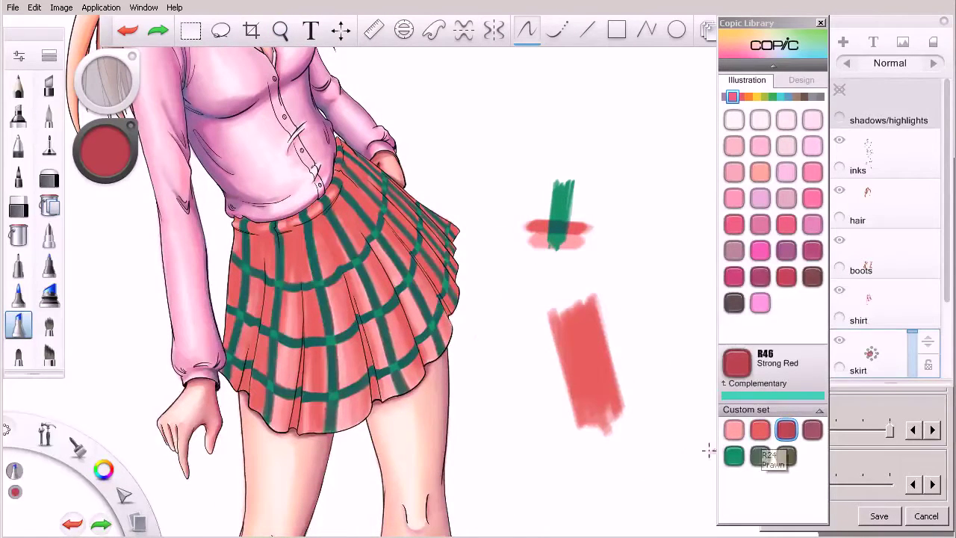
pyautogui.press('[')
pyautogui.press('[')
pyautogui.press('[')
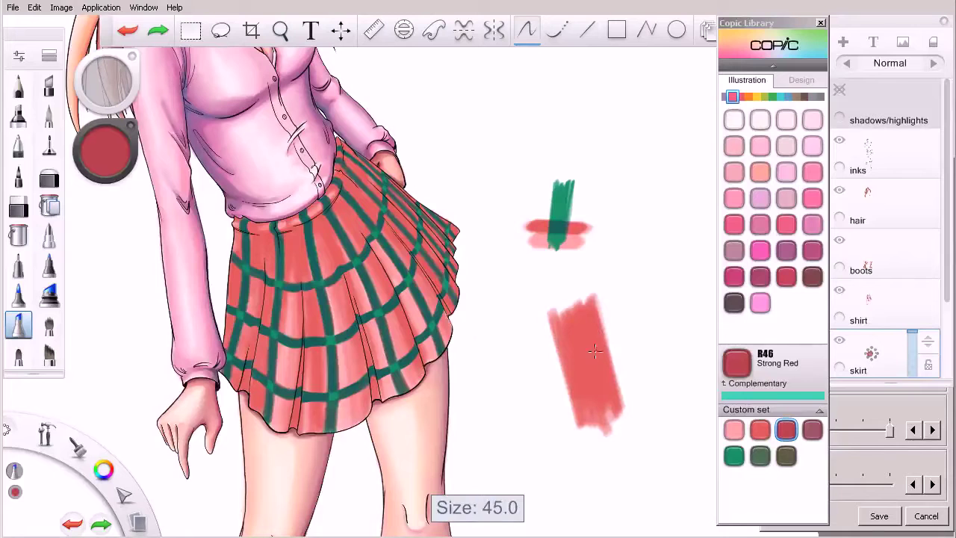
pyautogui.moveTo(602, 316)
pyautogui.mouseDown()
pyautogui.moveTo(545, 343)
pyautogui.moveTo(617, 305)
pyautogui.moveTo(543, 322)
pyautogui.moveTo(620, 293)
pyautogui.mouseUp()
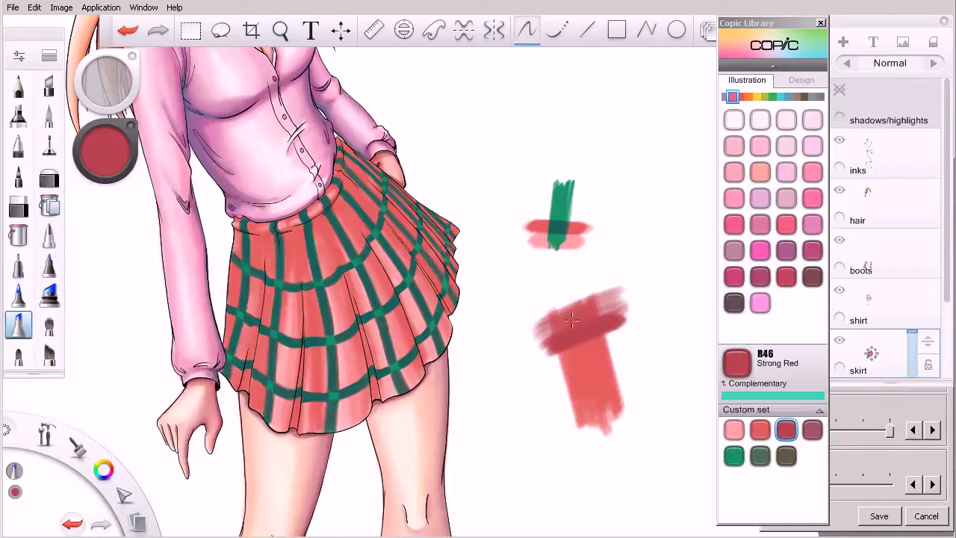
pyautogui.moveTo(551, 334); pyautogui.dragTo(631, 303)
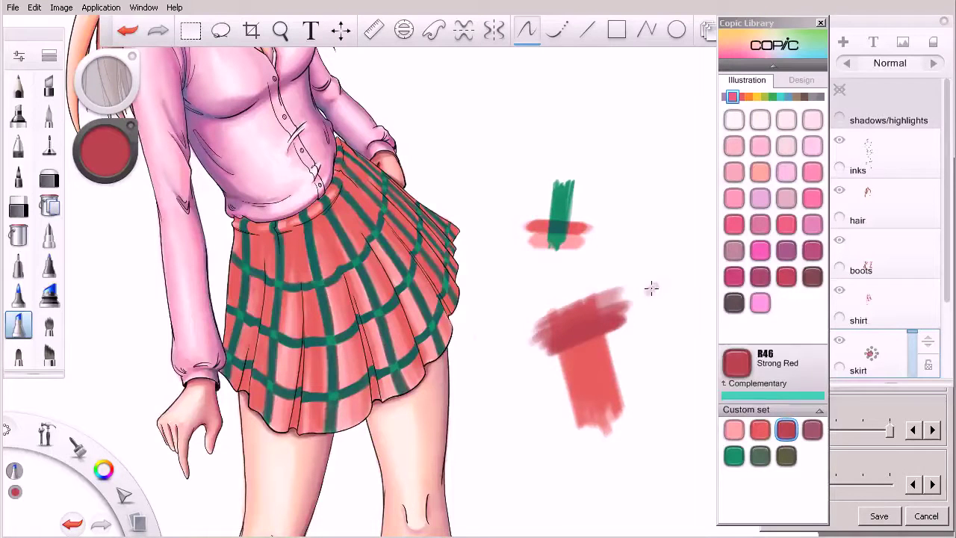
# - Test R56 Currant and RV99 Argyle Purple as darker shadow tones over the lower part of the same red swatch
pyautogui.click(807, 433)
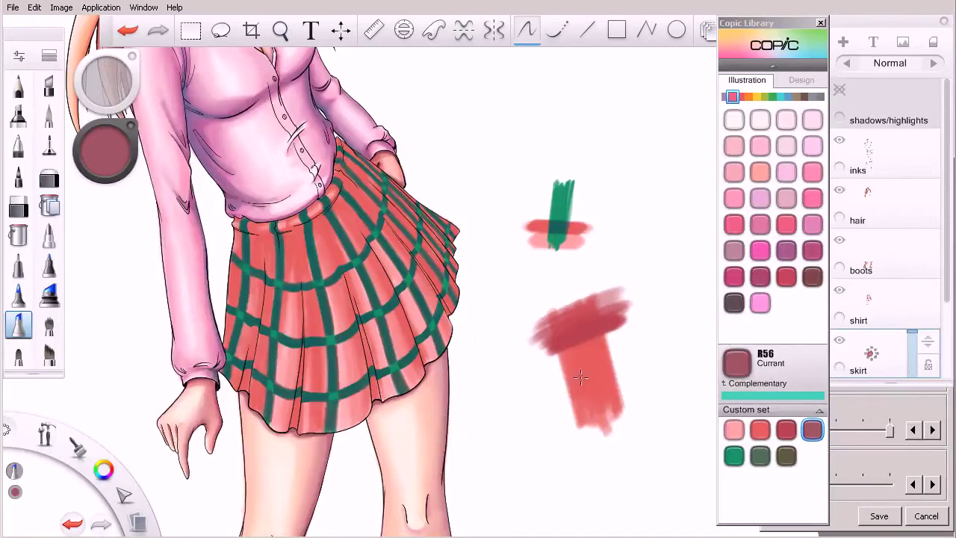
pyautogui.moveTo(554, 386)
pyautogui.mouseDown()
pyautogui.moveTo(660, 353)
pyautogui.moveTo(564, 386)
pyautogui.moveTo(644, 359)
pyautogui.moveTo(560, 394)
pyautogui.moveTo(645, 365)
pyautogui.moveTo(565, 400)
pyautogui.moveTo(628, 382)
pyautogui.moveTo(659, 360)
pyautogui.mouseUp()
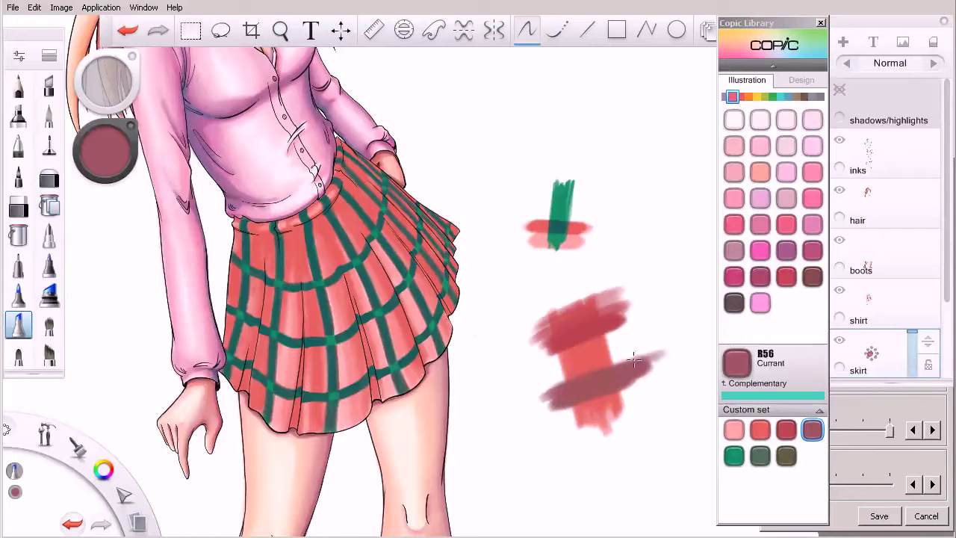
pyautogui.moveTo(598, 365)
pyautogui.mouseDown()
pyautogui.moveTo(644, 354)
pyautogui.moveTo(549, 382)
pyautogui.moveTo(646, 342)
pyautogui.mouseUp()
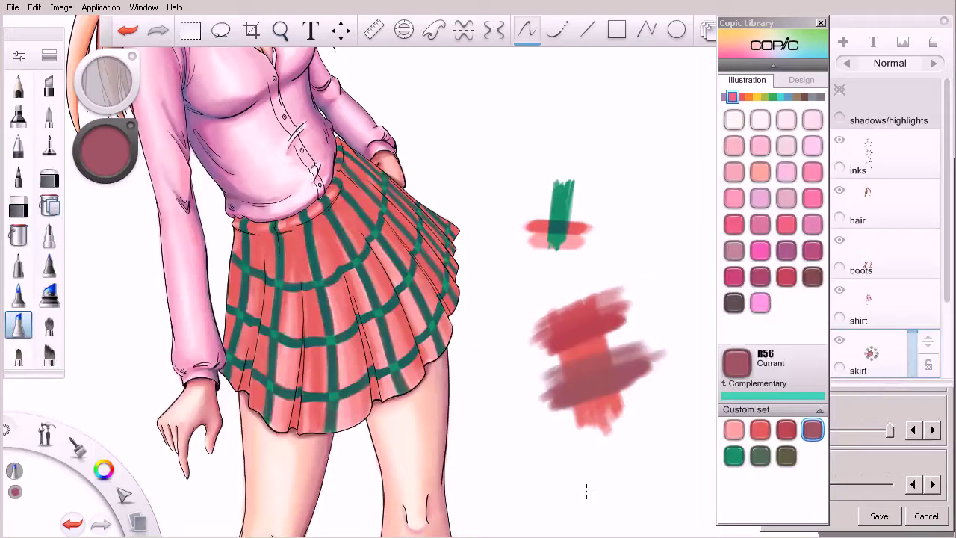
pyautogui.click(739, 302)
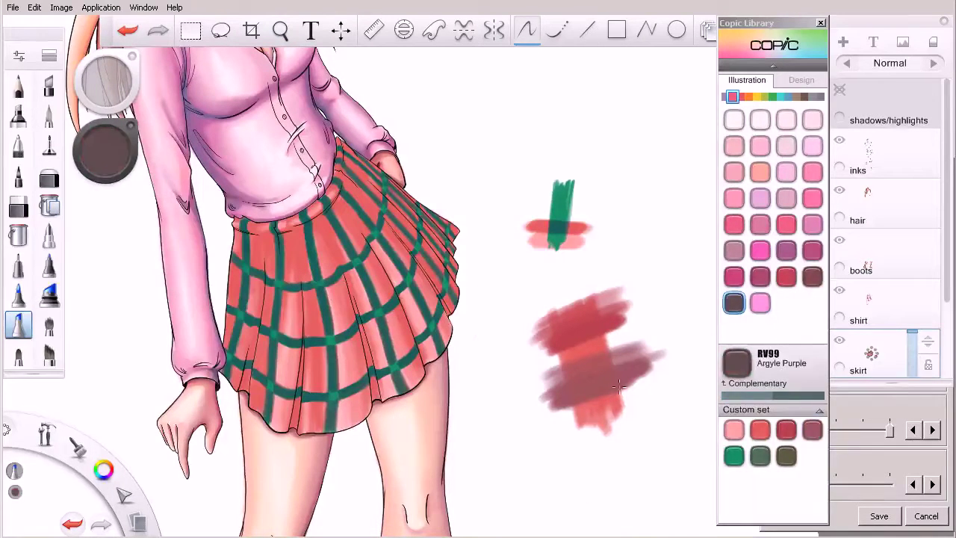
pyautogui.moveTo(647, 396); pyautogui.dragTo(562, 419)
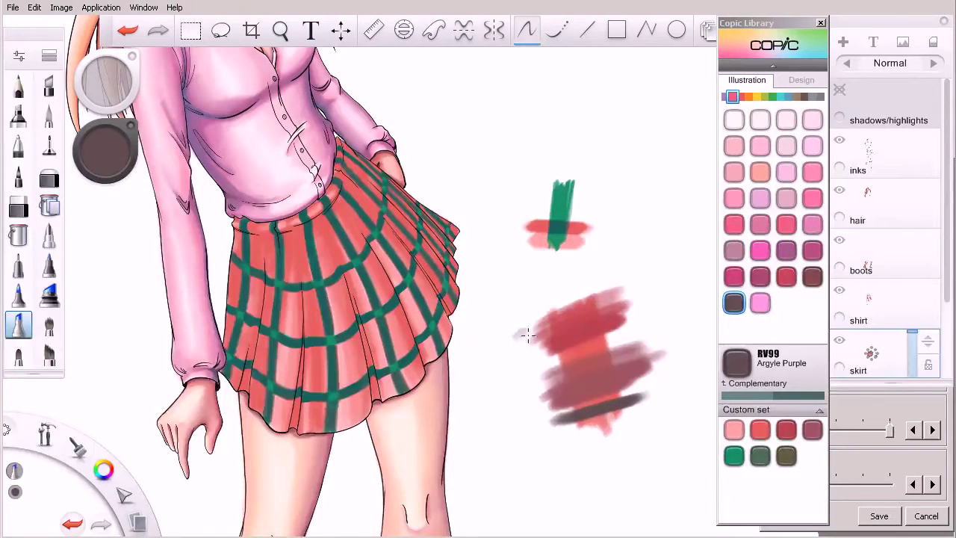
# - Switch to R46 Strong Red with a smaller brush for the skirt shadows and undo the first trial stroke
pyautogui.click(784, 430)
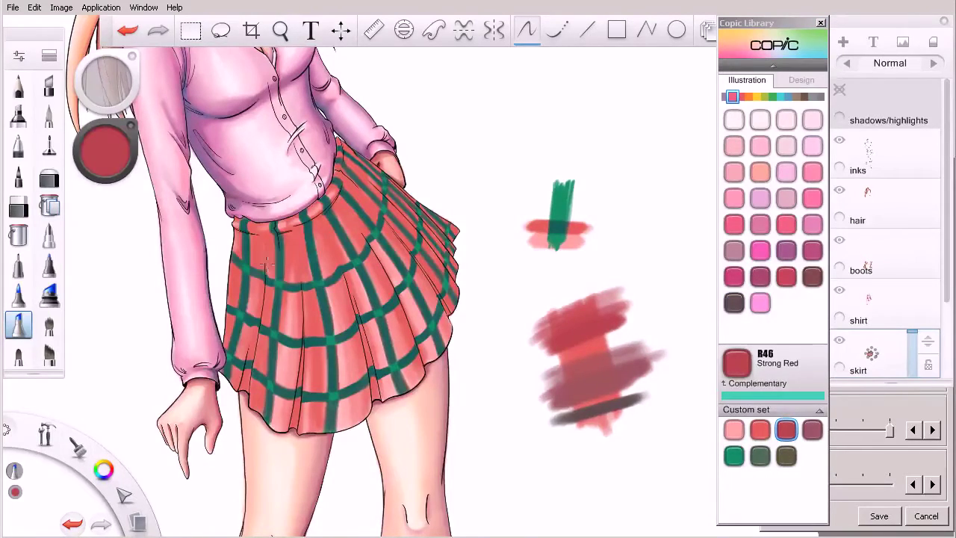
pyautogui.press('space')
pyautogui.moveTo(308, 258); pyautogui.dragTo(342, 255)
pyautogui.moveTo(360, 290); pyautogui.dragTo(400, 336)
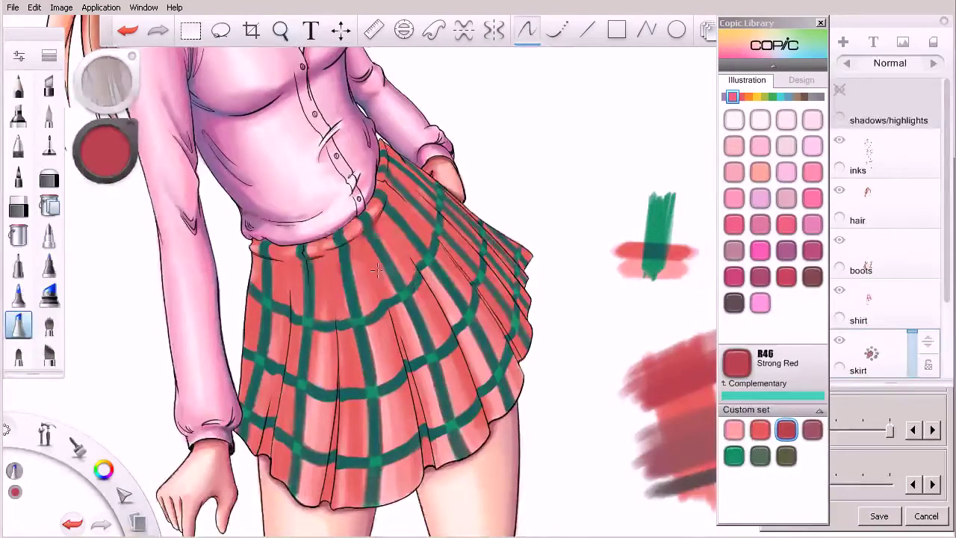
pyautogui.press('space')
pyautogui.moveTo(367, 265); pyautogui.dragTo(388, 263)
pyautogui.moveTo(394, 298); pyautogui.dragTo(410, 310)
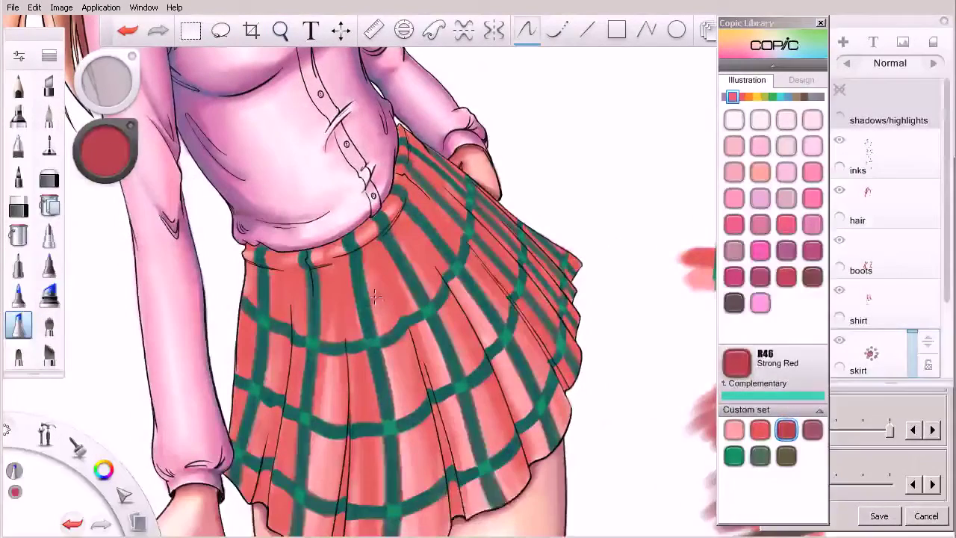
pyautogui.press('[')
pyautogui.hotkey('ctrl', 'z')
pyautogui.press('[')
# - Examine the whole figure to judge its overall shading, ending on a close view of the skirt
pyautogui.press('space')
pyautogui.moveTo(376, 287); pyautogui.dragTo(260, 344)
pyautogui.moveTo(321, 370); pyautogui.dragTo(301, 358)
pyautogui.moveTo(285, 326)
pyautogui.mouseDown()
pyautogui.moveTo(373, 346)
pyautogui.moveTo(383, 338)
pyautogui.mouseUp()
pyautogui.press('space')
pyautogui.moveTo(496, 306); pyautogui.dragTo(480, 400)
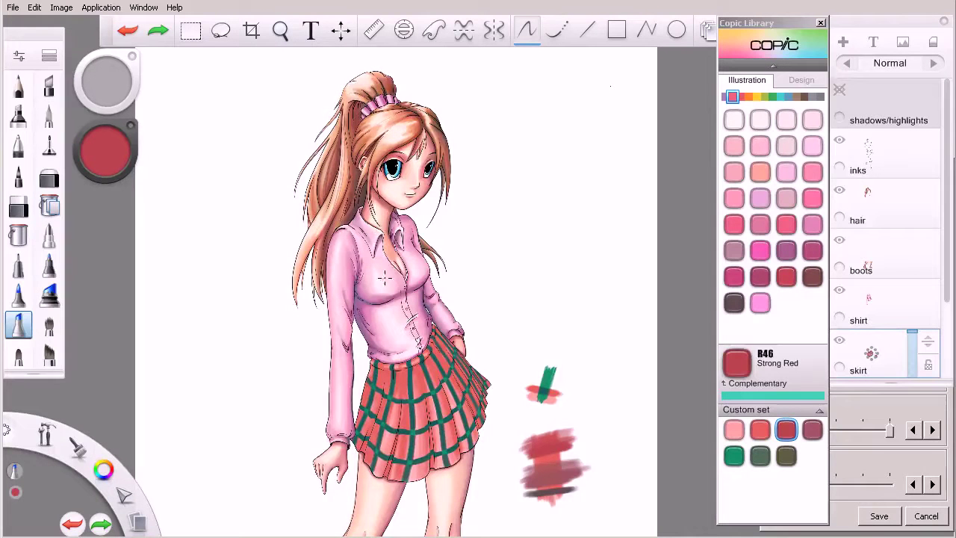
pyautogui.press('space')
pyautogui.moveTo(415, 366); pyautogui.dragTo(461, 384)
pyautogui.press('space')
pyautogui.moveTo(385, 352); pyautogui.dragTo(429, 380)
pyautogui.moveTo(431, 382)
pyautogui.mouseDown()
pyautogui.moveTo(404, 308)
pyautogui.moveTo(371, 313)
pyautogui.moveTo(392, 322)
pyautogui.mouseUp()
pyautogui.press('space')
pyautogui.moveTo(318, 298); pyautogui.dragTo(318, 298)
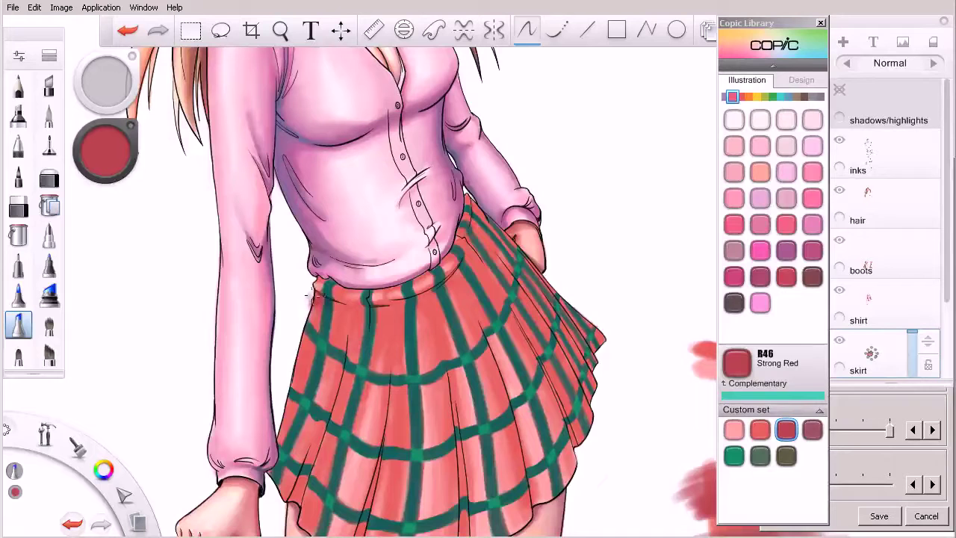
# - Shade the left and centre pleat folds of the skirt with R46 Strong Red using a smaller brush
pyautogui.press('[')
pyautogui.press('[')
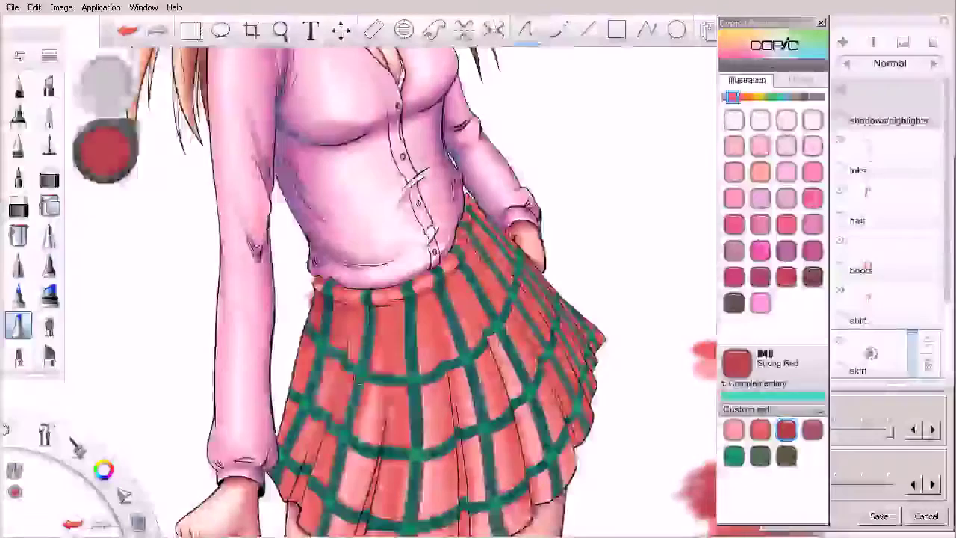
pyautogui.press('space')
pyautogui.moveTo(379, 435); pyautogui.dragTo(378, 373)
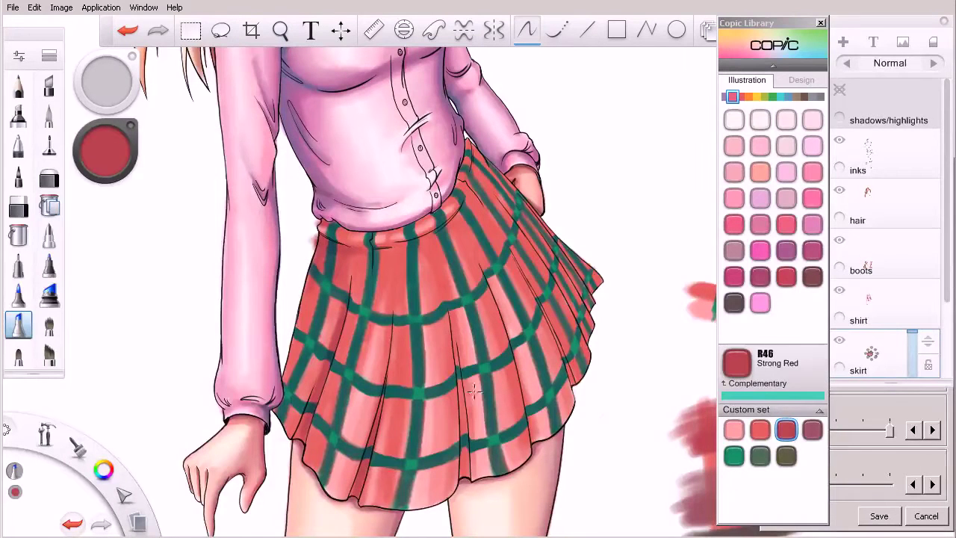
pyautogui.moveTo(451, 337); pyautogui.dragTo(466, 457)
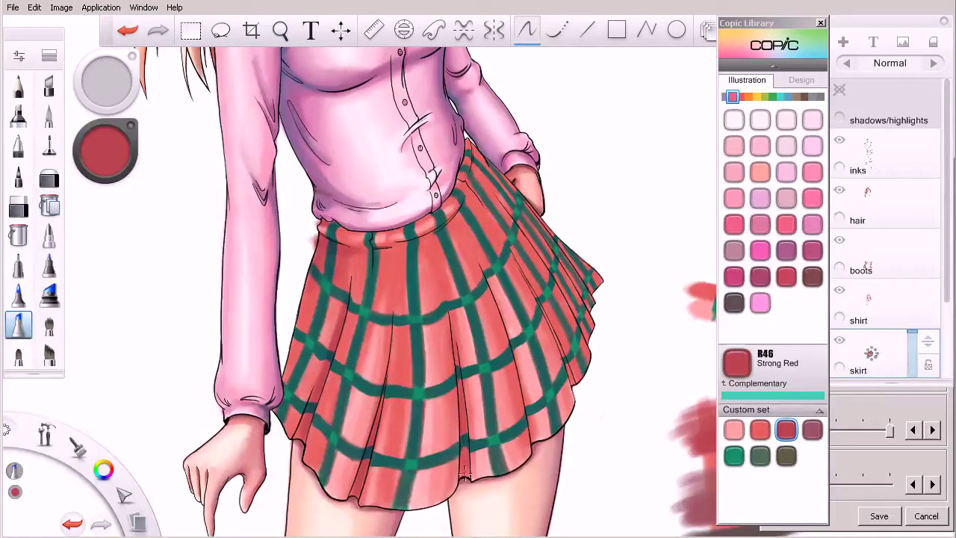
pyautogui.moveTo(448, 327); pyautogui.dragTo(462, 450)
# - Shade along the long pleat fold right of the skirt's centre with R46 Strong Red, redoing the undone stroke
pyautogui.moveTo(492, 286); pyautogui.dragTo(515, 346)
pyautogui.moveTo(484, 273)
pyautogui.mouseDown()
pyautogui.moveTo(536, 448)
pyautogui.moveTo(534, 437)
pyautogui.mouseUp()
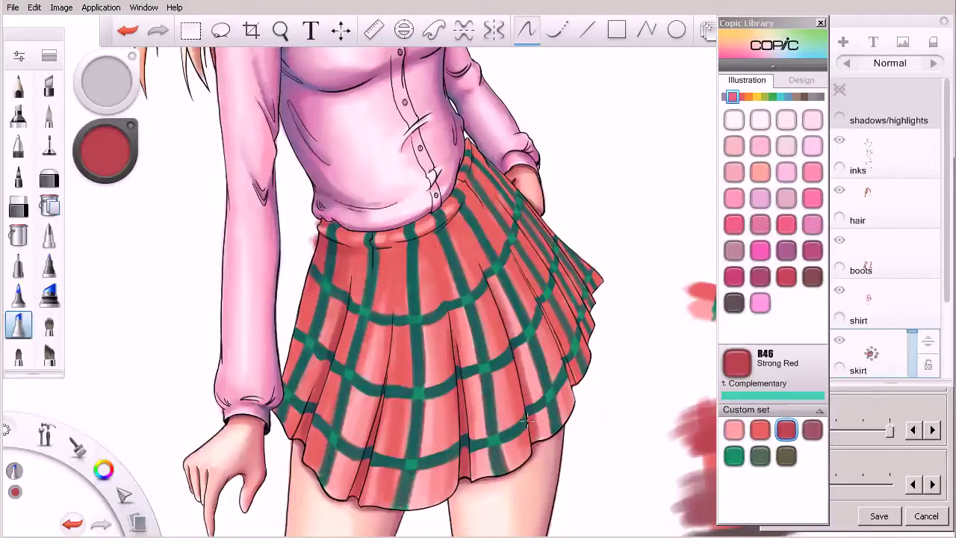
pyautogui.hotkey('ctrl', 'z')
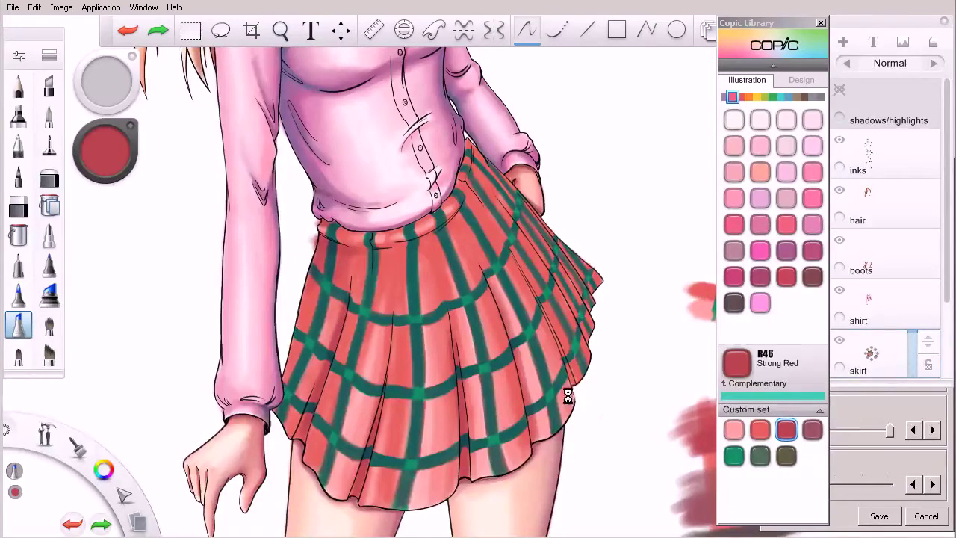
pyautogui.press('space')
pyautogui.moveTo(565, 386)
pyautogui.mouseDown()
pyautogui.moveTo(591, 384)
pyautogui.moveTo(602, 411)
pyautogui.moveTo(578, 371)
pyautogui.mouseUp()
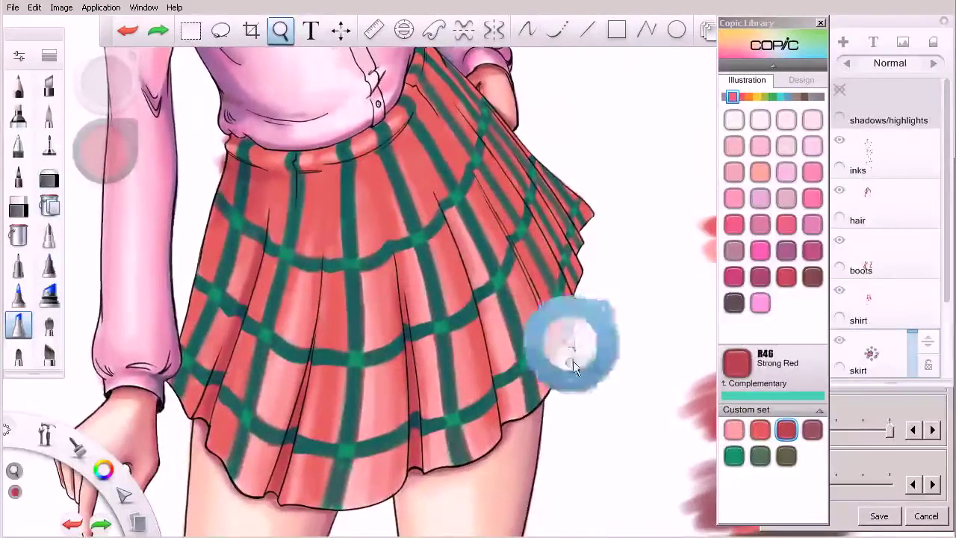
pyautogui.moveTo(440, 201); pyautogui.dragTo(504, 402)
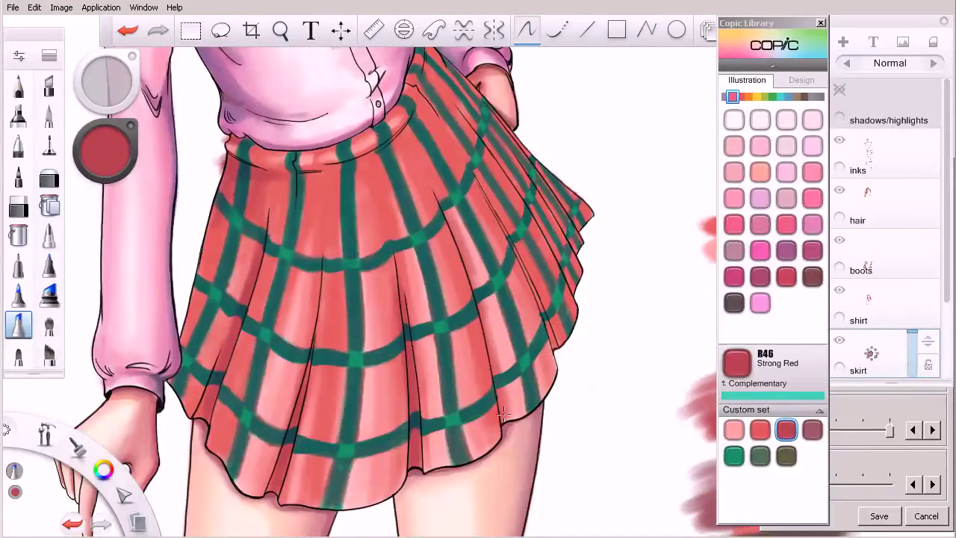
pyautogui.moveTo(443, 211)
pyautogui.mouseDown()
pyautogui.moveTo(475, 278)
pyautogui.moveTo(497, 387)
pyautogui.mouseUp()
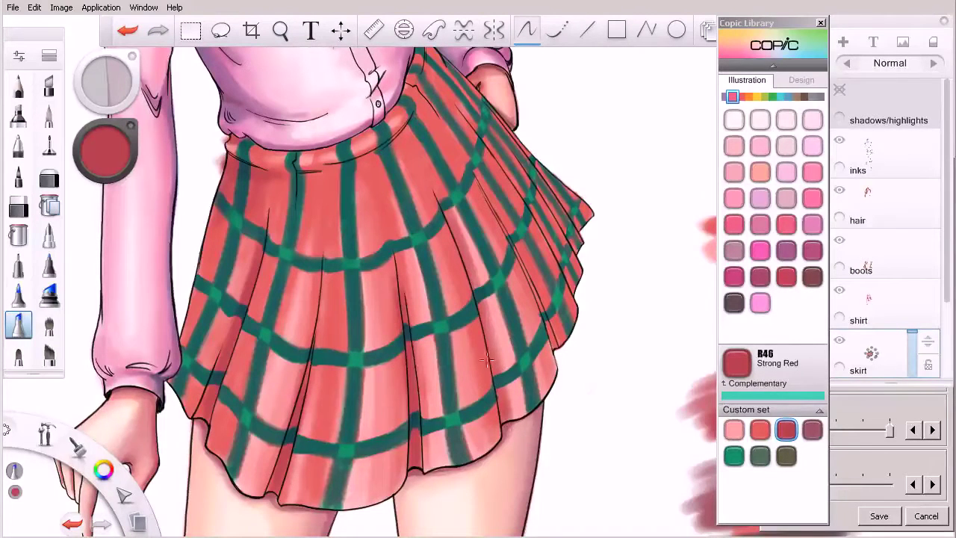
# - Refine that fold's shadow with a smaller brush and shade the neighbouring fold farther right, replacing the first attempt
pyautogui.press('[')
pyautogui.moveTo(451, 220); pyautogui.dragTo(503, 407)
pyautogui.moveTo(514, 248)
pyautogui.mouseDown()
pyautogui.moveTo(556, 351)
pyautogui.moveTo(536, 302)
pyautogui.mouseUp()
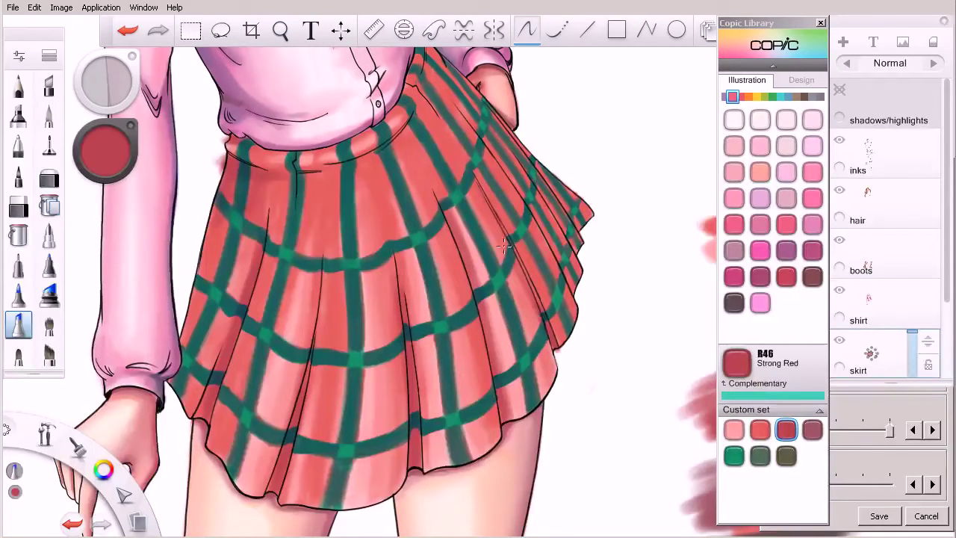
pyautogui.hotkey('ctrl', 'z')
pyautogui.moveTo(493, 215); pyautogui.dragTo(544, 307)
# - Darken the deepest recesses of the right, lower-left and centre pleat folds with R56 Currant
pyautogui.click(808, 429)
pyautogui.moveTo(517, 253); pyautogui.dragTo(556, 347)
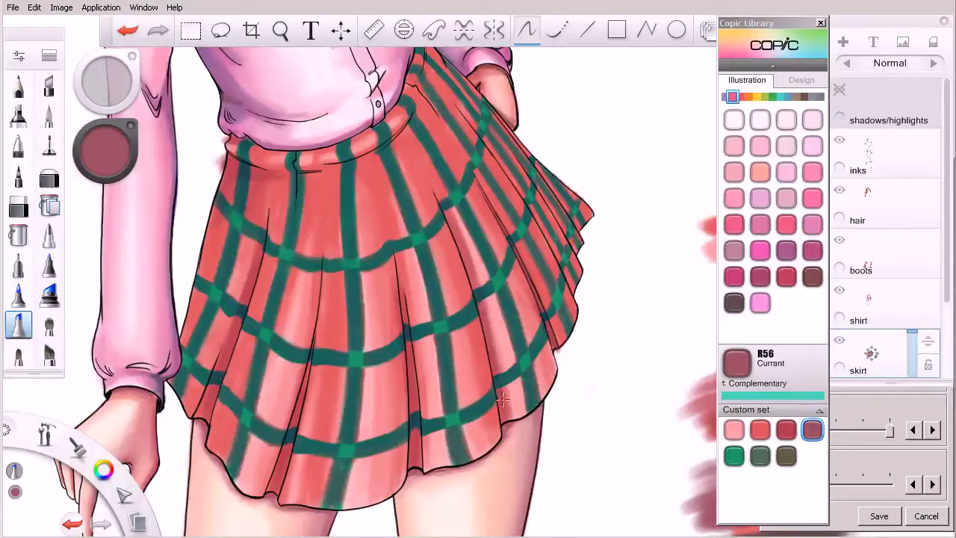
pyautogui.moveTo(538, 222); pyautogui.dragTo(570, 283)
pyautogui.moveTo(279, 482)
pyautogui.mouseDown()
pyautogui.moveTo(313, 357)
pyautogui.moveTo(305, 385)
pyautogui.mouseUp()
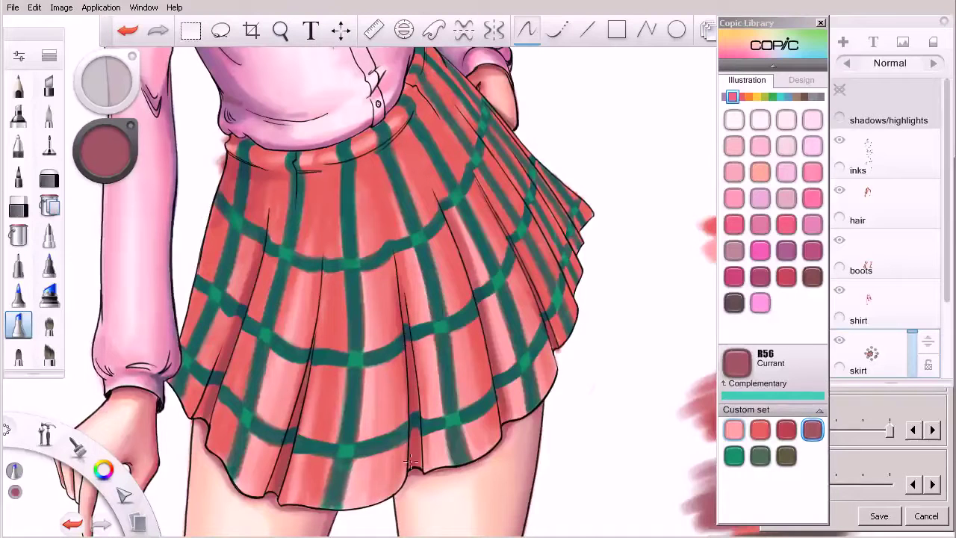
pyautogui.hotkey('ctrl', 'z')
pyautogui.moveTo(410, 438); pyautogui.dragTo(420, 433)
# - Undo the last stroke and shade around the upper ends of the pleat folds with R46 Strong Red
pyautogui.click(785, 429)
pyautogui.hotkey('ctrl', 'z')
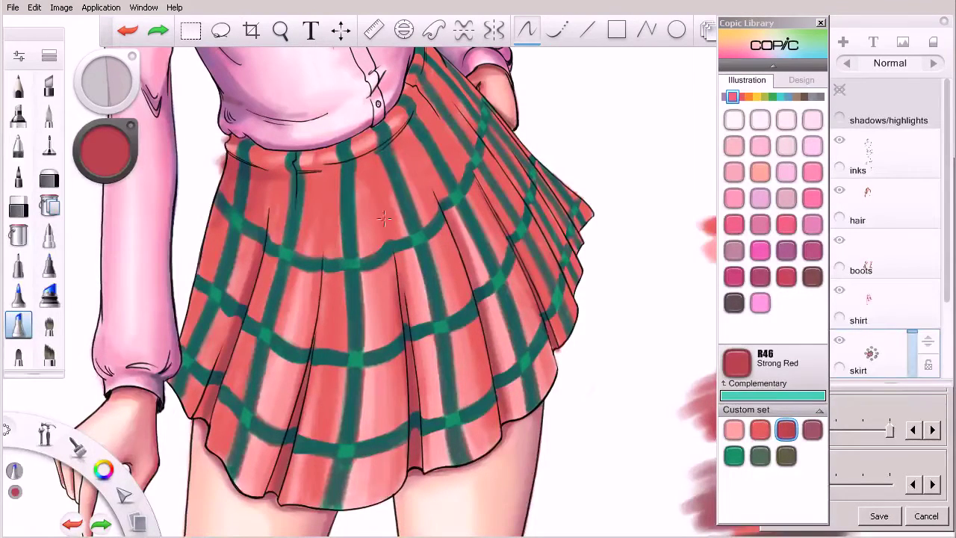
pyautogui.moveTo(381, 197); pyautogui.dragTo(385, 235)
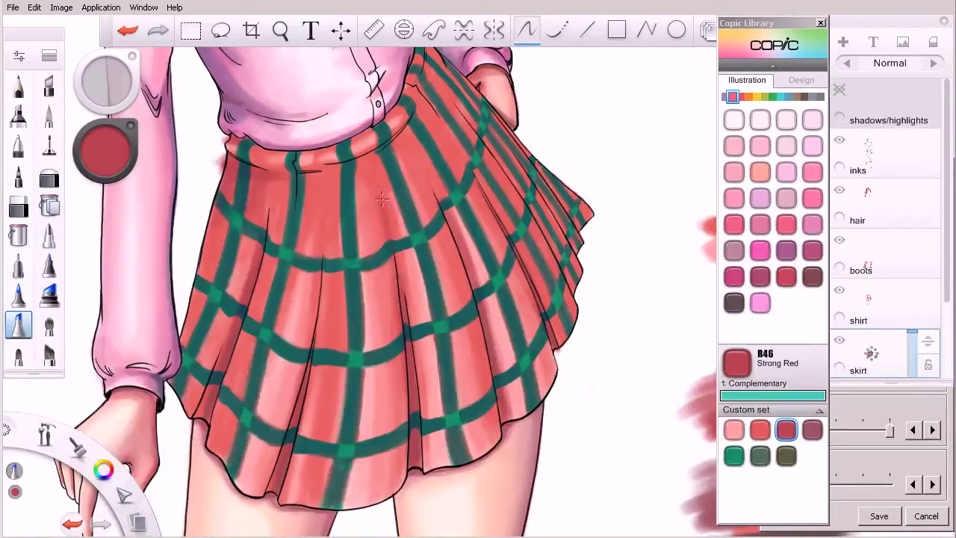
pyautogui.moveTo(325, 229); pyautogui.dragTo(307, 335)
pyautogui.moveTo(324, 267); pyautogui.dragTo(317, 334)
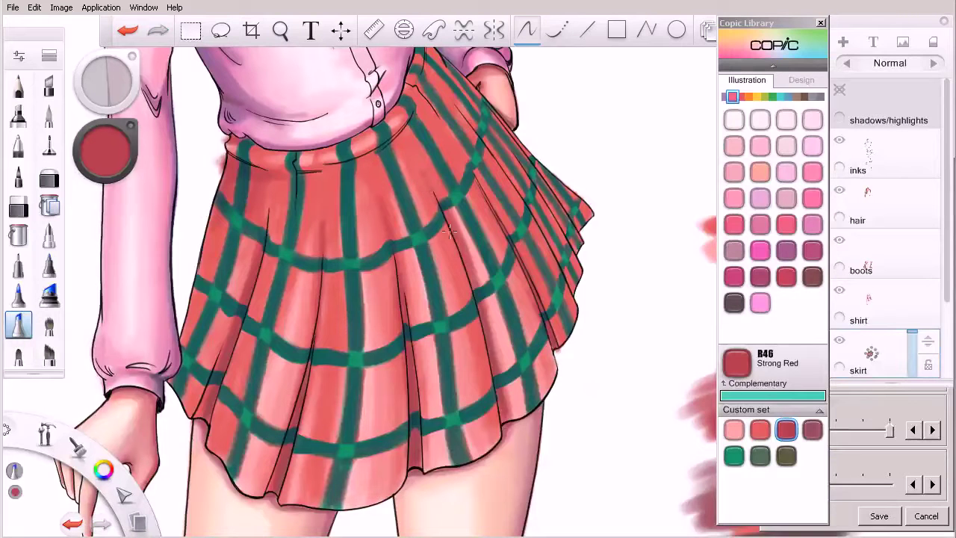
pyautogui.moveTo(266, 221); pyautogui.dragTo(255, 283)
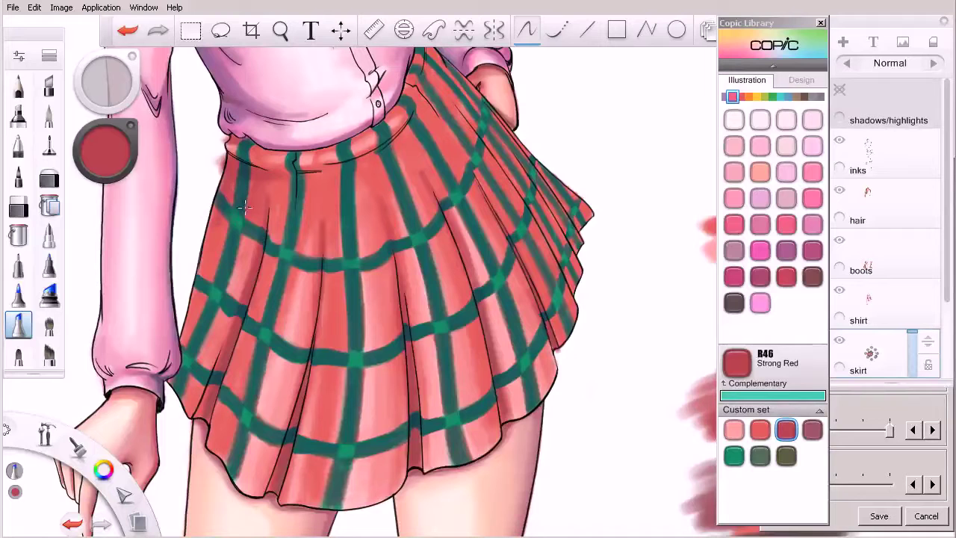
# - Enlarge the brush and shade the skirt's left edge and the waistband under the shirt hem with R46 Strong Red
pyautogui.press(']')
pyautogui.press(']')
pyautogui.moveTo(223, 158); pyautogui.dragTo(214, 255)
pyautogui.moveTo(253, 145)
pyautogui.mouseDown()
pyautogui.moveTo(337, 144)
pyautogui.moveTo(318, 149)
pyautogui.moveTo(387, 112)
pyautogui.mouseUp()
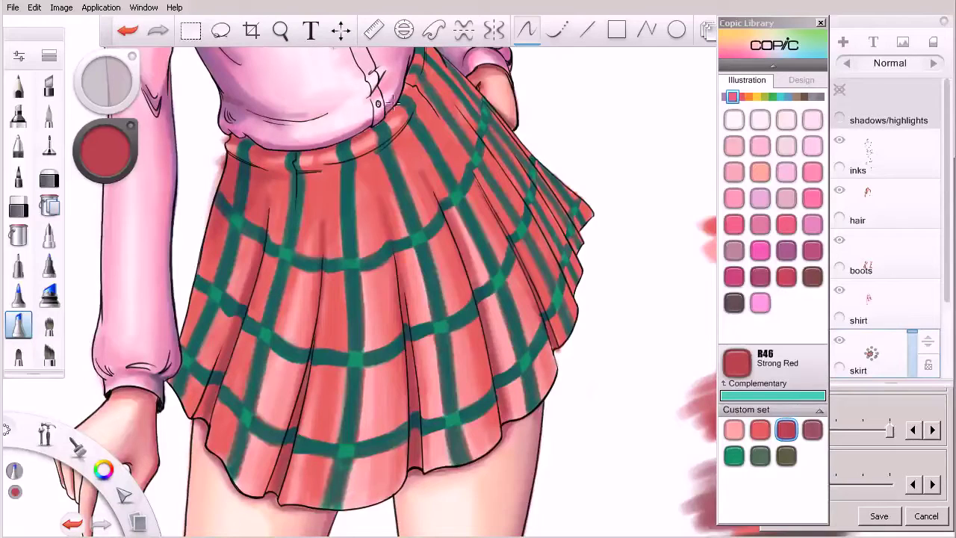
# - Shade the waistband at the hip beside the pocketed hand with R46 Strong Red
pyautogui.press('space')
pyautogui.moveTo(435, 197); pyautogui.dragTo(393, 299)
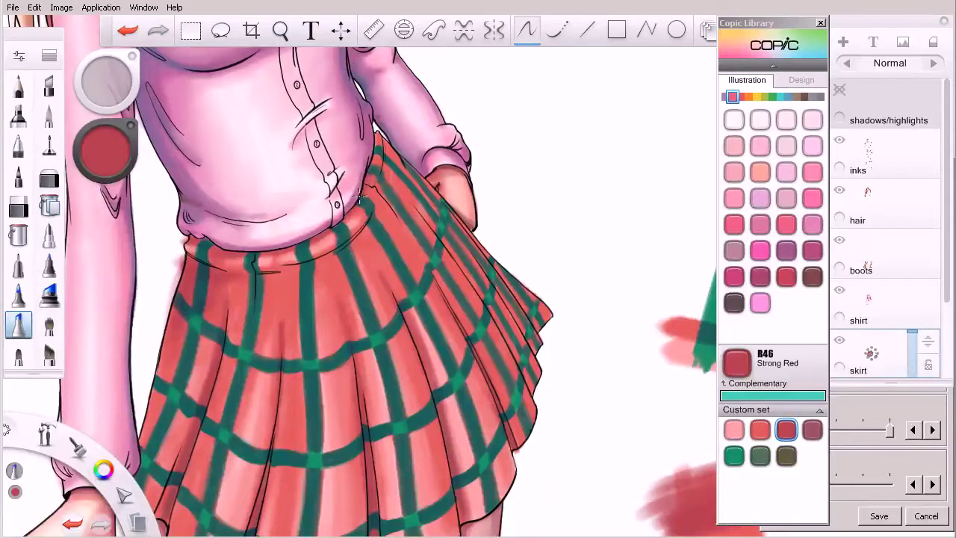
pyautogui.moveTo(373, 145); pyautogui.dragTo(368, 189)
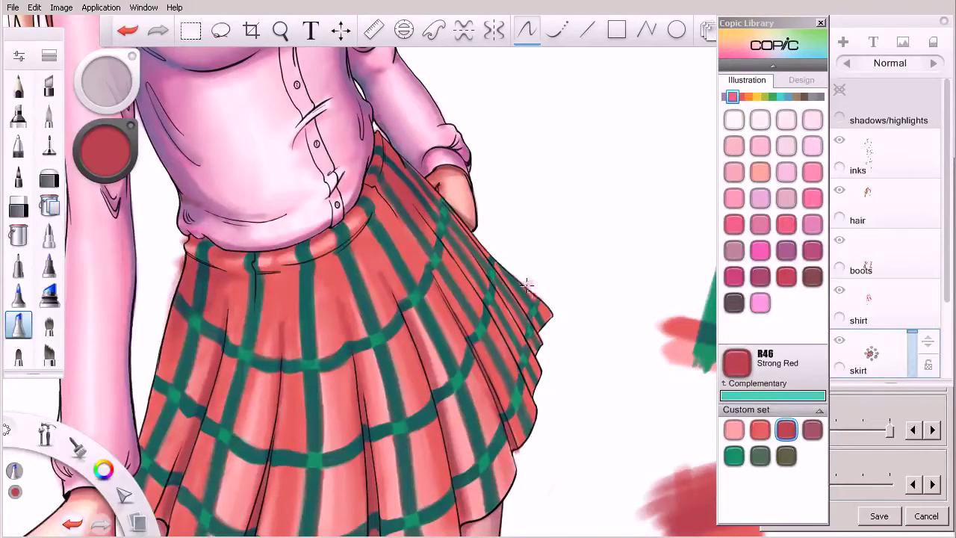
# - Shade the narrow pleats below the pocketed hand on the skirt's right side with R46 Strong Red and a smaller brush
pyautogui.press('[')
pyautogui.press('[')
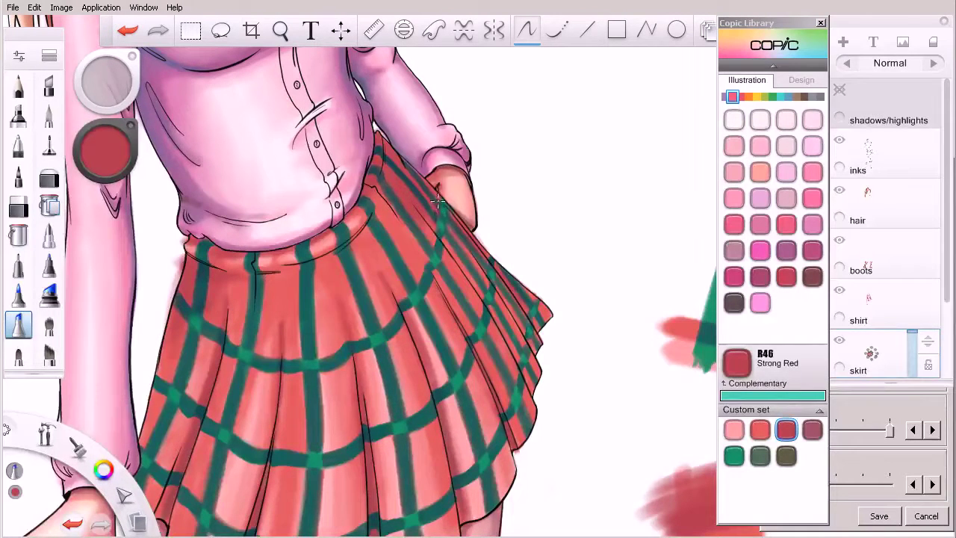
pyautogui.moveTo(425, 218); pyautogui.dragTo(480, 294)
pyautogui.moveTo(454, 222)
pyautogui.mouseDown()
pyautogui.moveTo(492, 311)
pyautogui.moveTo(501, 298)
pyautogui.moveTo(522, 324)
pyautogui.mouseUp()
pyautogui.moveTo(459, 245)
pyautogui.mouseDown()
pyautogui.moveTo(521, 317)
pyautogui.moveTo(494, 329)
pyautogui.moveTo(486, 311)
pyautogui.moveTo(530, 399)
pyautogui.moveTo(524, 361)
pyautogui.mouseUp()
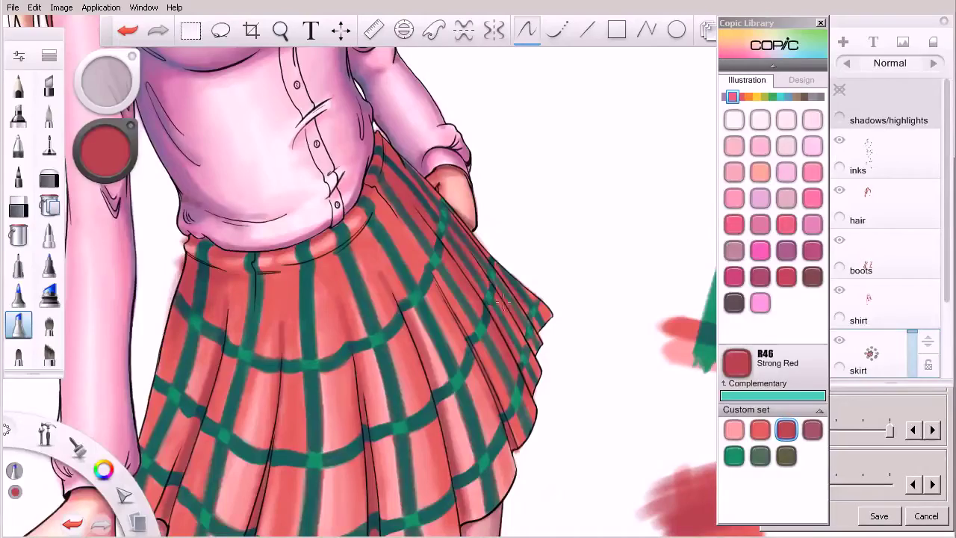
# - Shade the upper front pleats below the waistband with R46 Strong Red
pyautogui.press('space')
pyautogui.moveTo(478, 254); pyautogui.dragTo(457, 317)
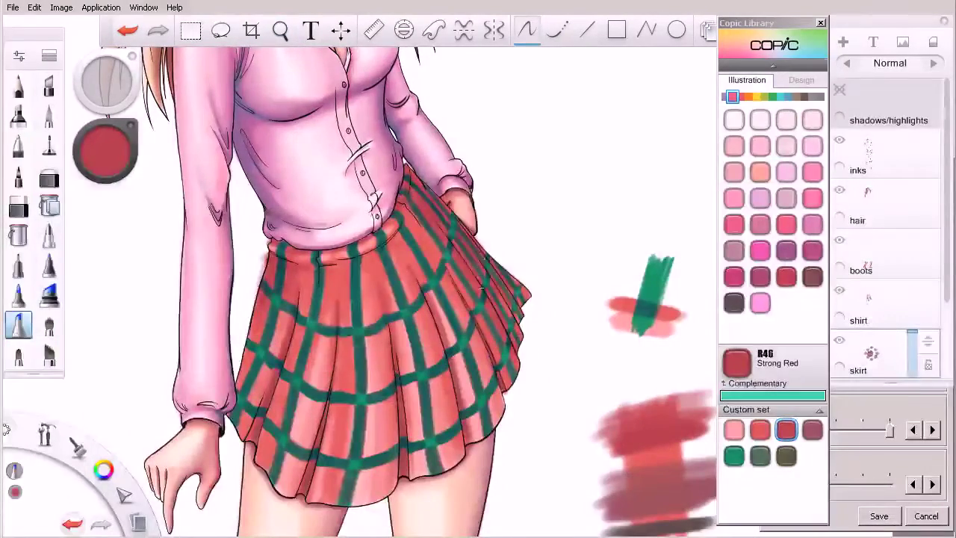
pyautogui.press('space')
pyautogui.moveTo(448, 246)
pyautogui.mouseDown()
pyautogui.moveTo(470, 216)
pyautogui.moveTo(433, 265)
pyautogui.moveTo(444, 328)
pyautogui.moveTo(455, 288)
pyautogui.moveTo(502, 254)
pyautogui.mouseUp()
pyautogui.press('space')
pyautogui.press('space')
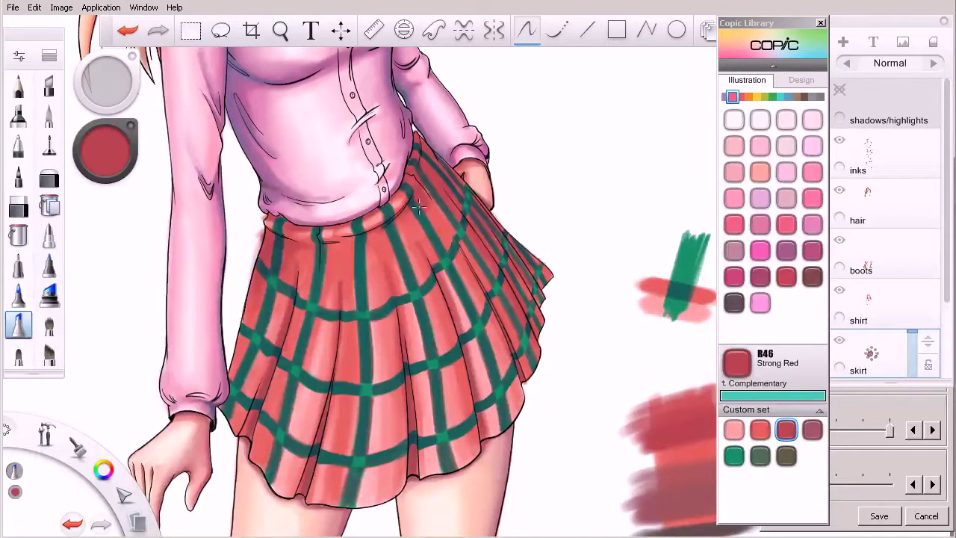
pyautogui.moveTo(447, 221); pyautogui.dragTo(457, 240)
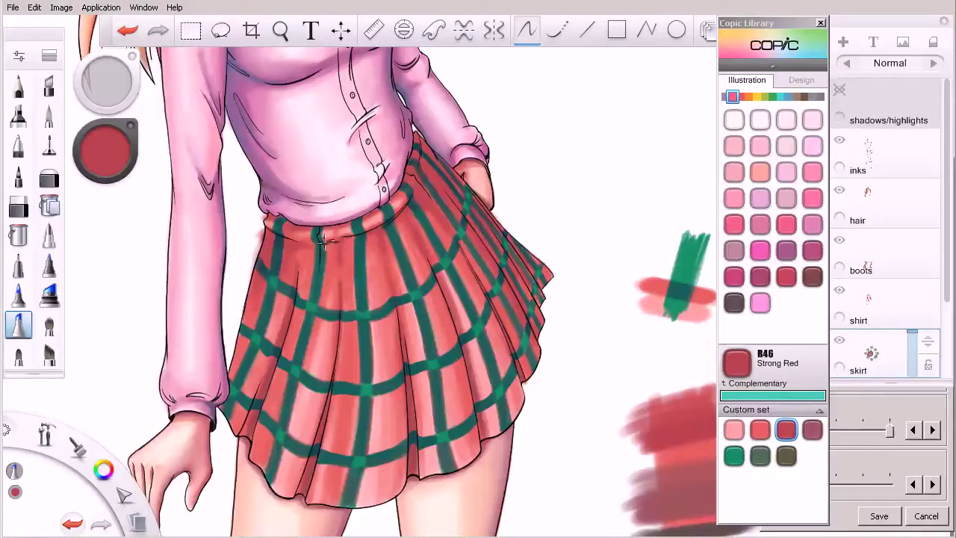
pyautogui.moveTo(339, 255); pyautogui.dragTo(344, 317)
# - Blend the upper front pleat in Colorless Blender mode and erase stray red outside the skirt's left edge
pyautogui.click(884, 412)
pyautogui.click(932, 312)
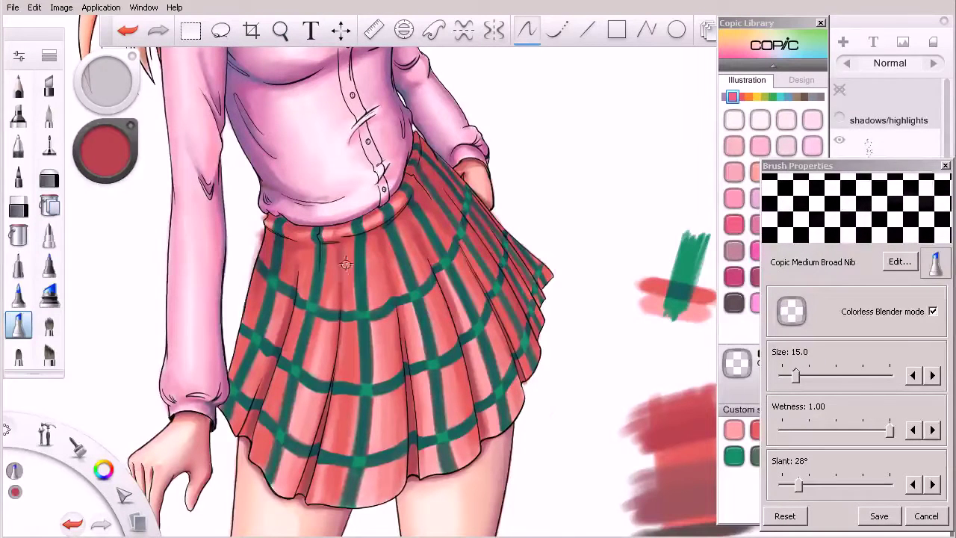
pyautogui.click(933, 312)
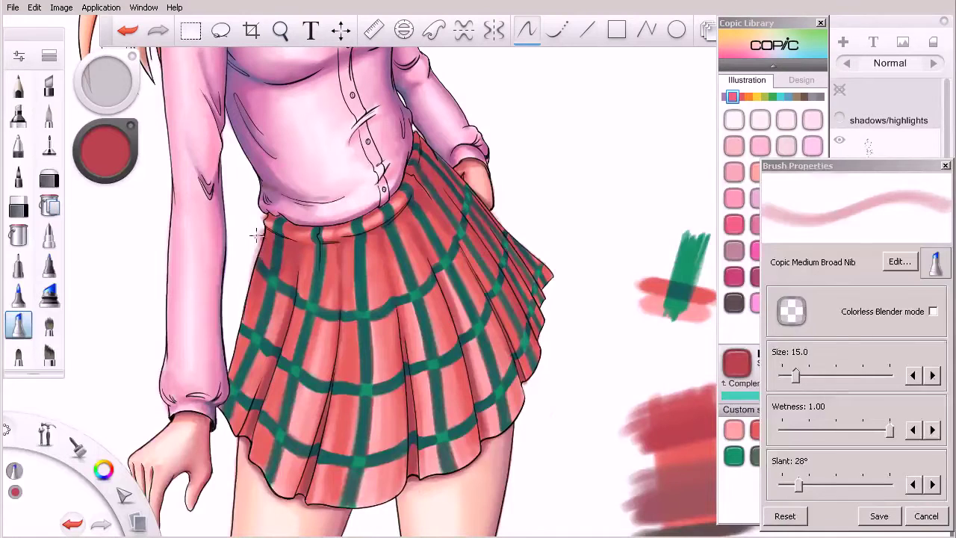
pyautogui.press('e')
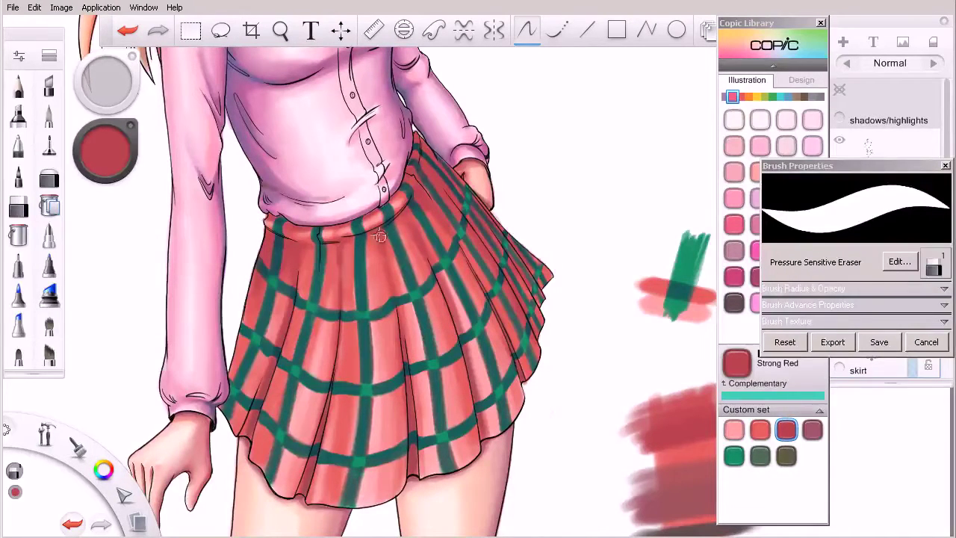
pyautogui.press('s')
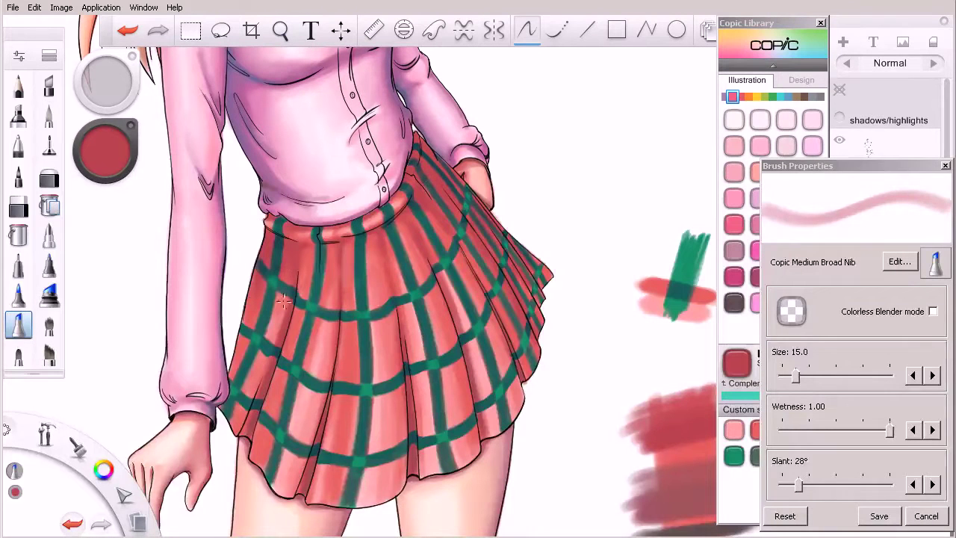
# - Shade the long folds of the left-side pleats from the hip to the hem with R46 Strong Red at size 15
pyautogui.moveTo(290, 270); pyautogui.dragTo(269, 368)
pyautogui.moveTo(264, 378); pyautogui.dragTo(247, 434)
pyautogui.moveTo(259, 401); pyautogui.dragTo(252, 433)
pyautogui.moveTo(282, 348)
pyautogui.mouseDown()
pyautogui.moveTo(255, 430)
pyautogui.moveTo(284, 344)
pyautogui.moveTo(253, 458)
pyautogui.moveTo(291, 331)
pyautogui.mouseUp()
pyautogui.moveTo(254, 449); pyautogui.dragTo(265, 431)
pyautogui.moveTo(302, 261); pyautogui.dragTo(290, 336)
pyautogui.moveTo(306, 263); pyautogui.dragTo(301, 297)
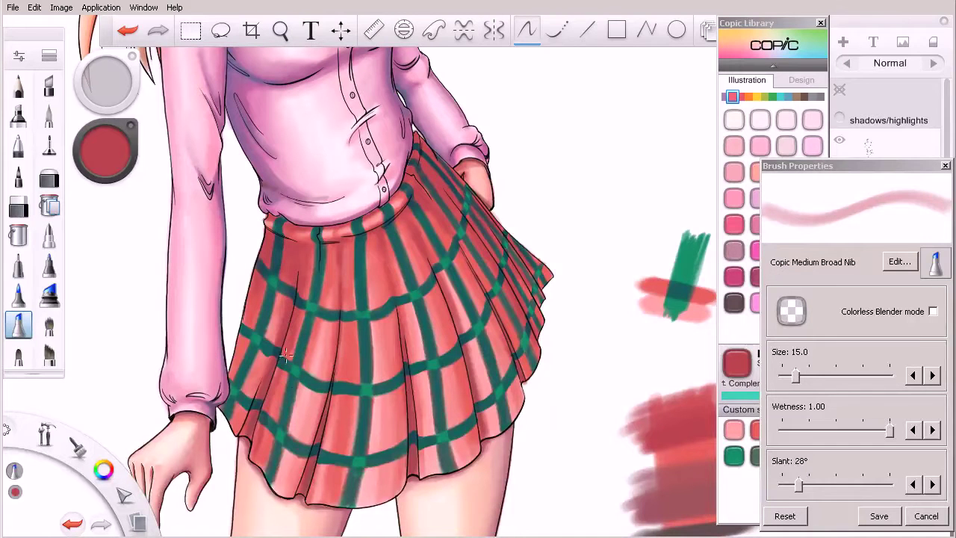
# - Enlarge the marker to size 30 and deepen the lower left pleat near the hem with R46 Strong Red
pyautogui.press(']')
pyautogui.press(']')
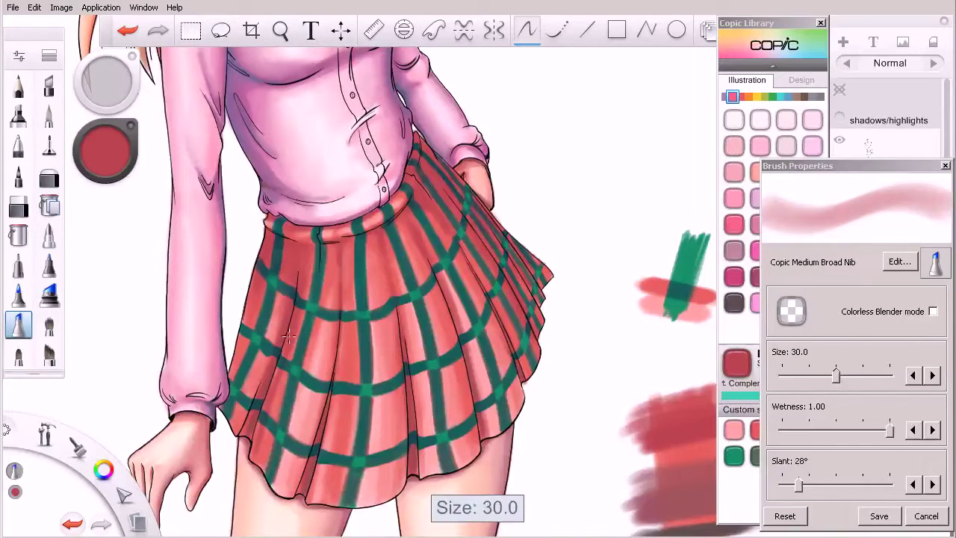
pyautogui.moveTo(279, 385); pyautogui.dragTo(252, 456)
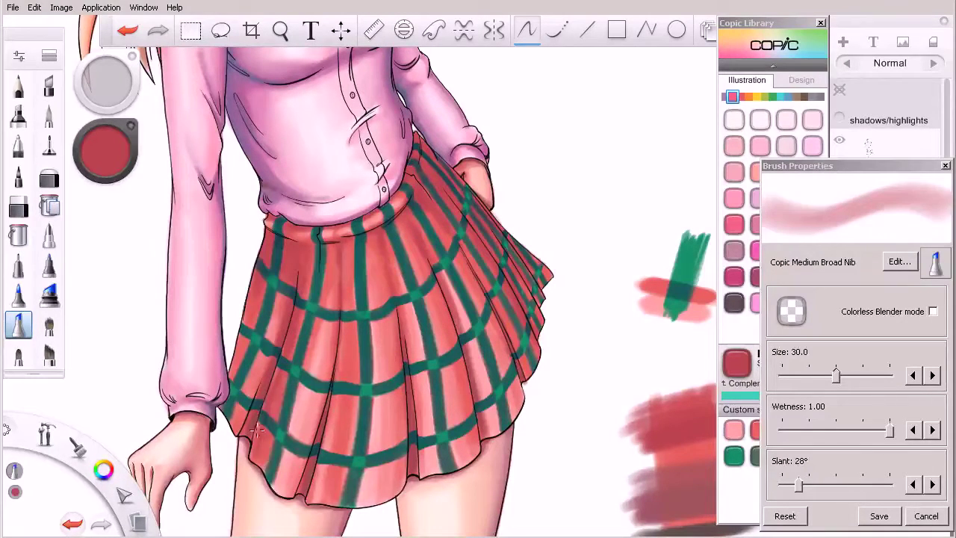
pyautogui.hotkey('ctrl', 'z')
pyautogui.hotkey('ctrl', 'y')
# - Erase stray marker color outside the skirt's lower left hem with the Pressure Sensitive Eraser
pyautogui.press('e')
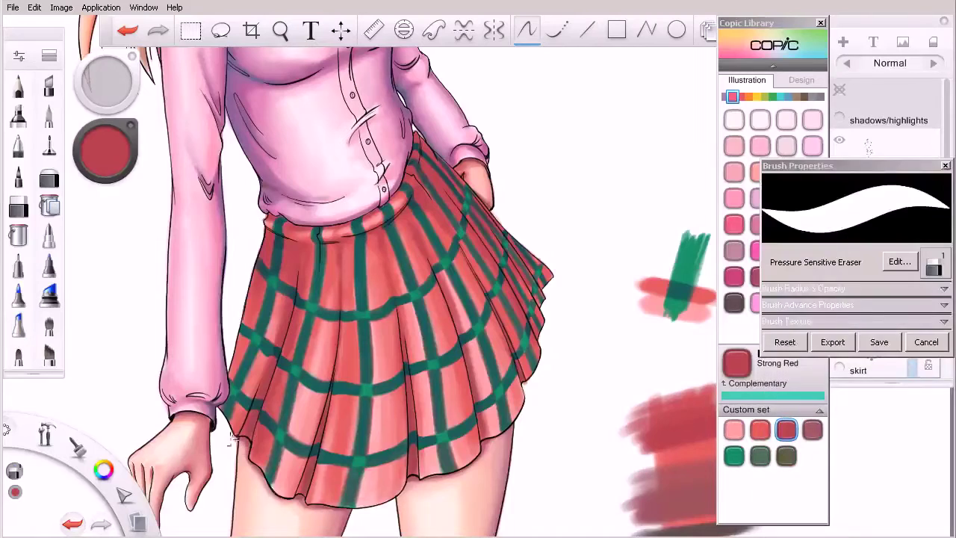
pyautogui.moveTo(341, 292); pyautogui.dragTo(275, 345)
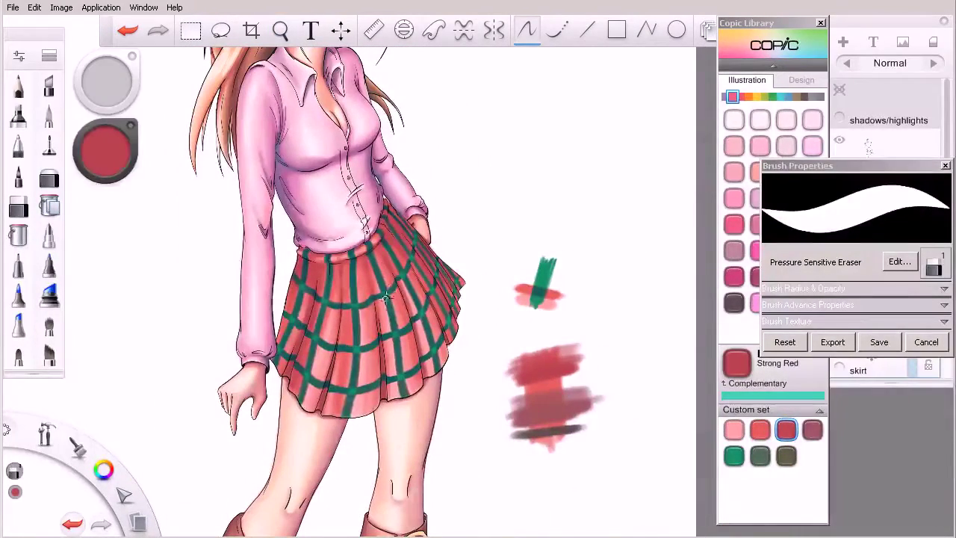
pyautogui.moveTo(336, 225); pyautogui.dragTo(384, 241)
pyautogui.moveTo(459, 405); pyautogui.dragTo(505, 411)
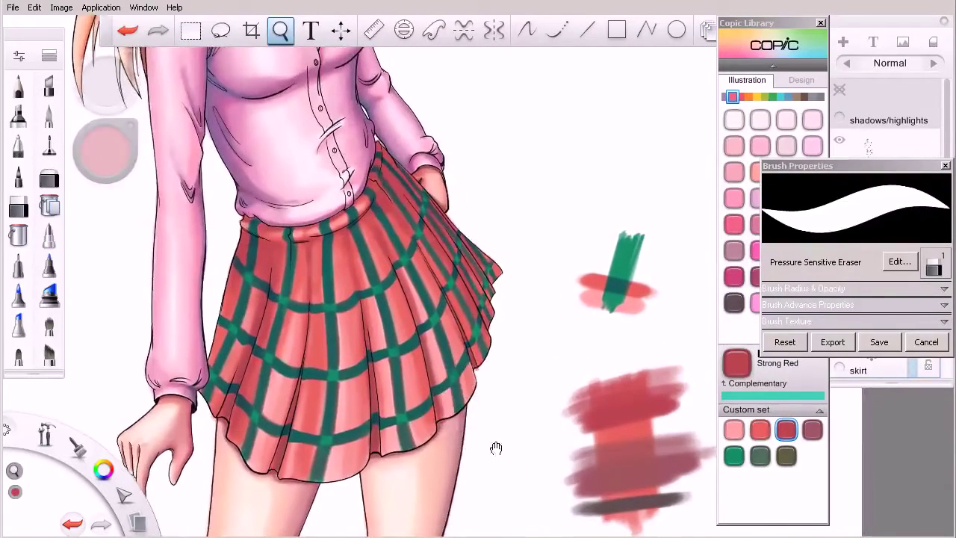
pyautogui.moveTo(495, 447); pyautogui.dragTo(490, 433)
# - Lighten the top of the center front pleat with the Copic Medium Broad Nib in Colorless Blender mode at size 30
pyautogui.press('b')
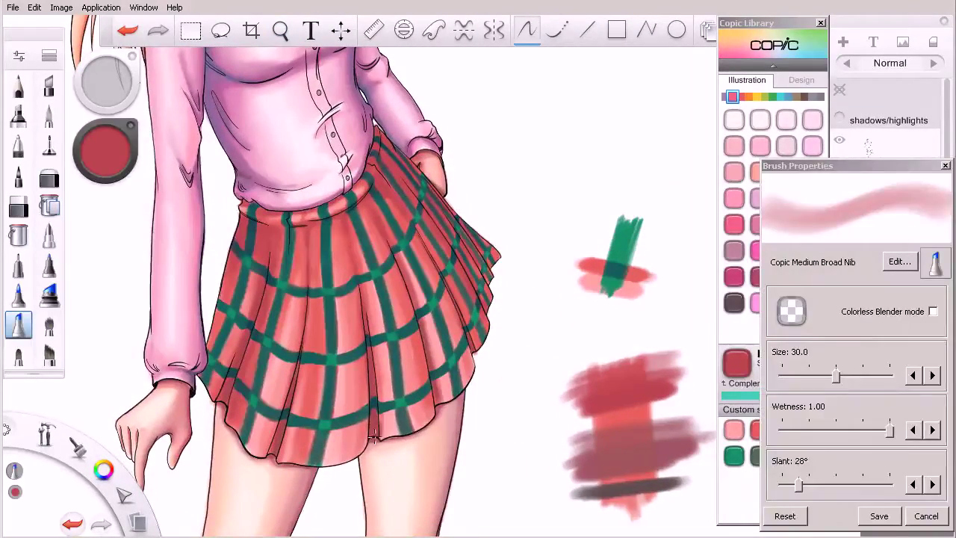
pyautogui.moveTo(456, 260)
pyautogui.mouseDown()
pyautogui.moveTo(396, 279)
pyautogui.moveTo(489, 282)
pyautogui.mouseUp()
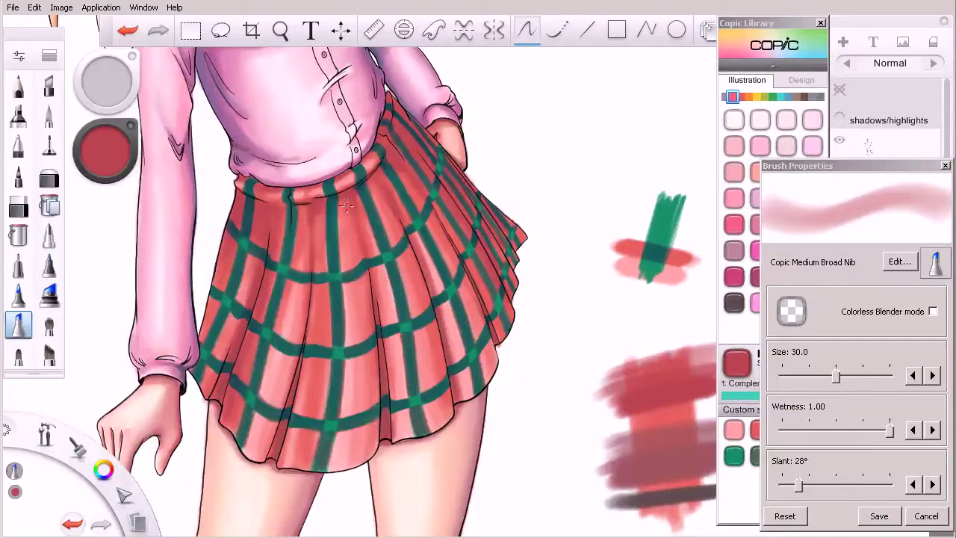
pyautogui.click(797, 315)
pyautogui.moveTo(323, 227); pyautogui.dragTo(319, 210)
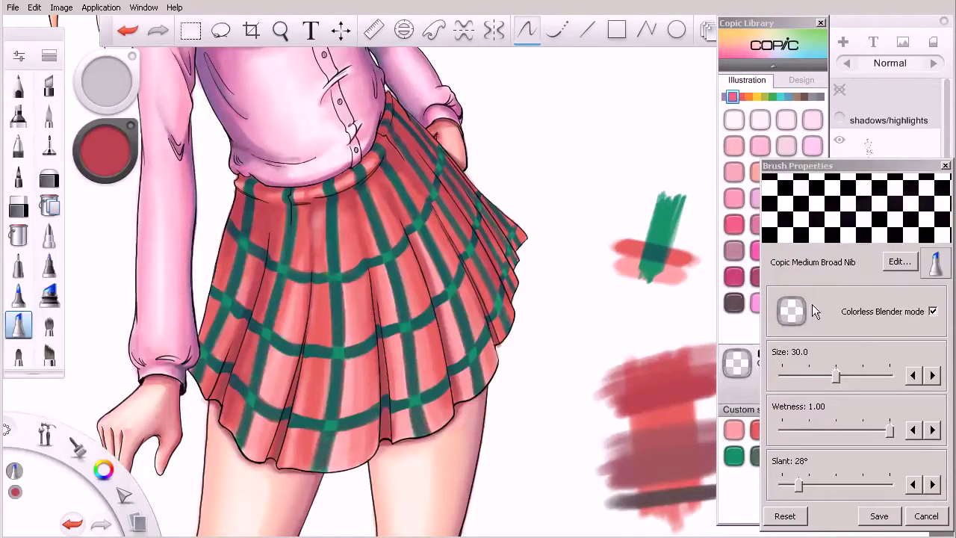
pyautogui.click(933, 311)
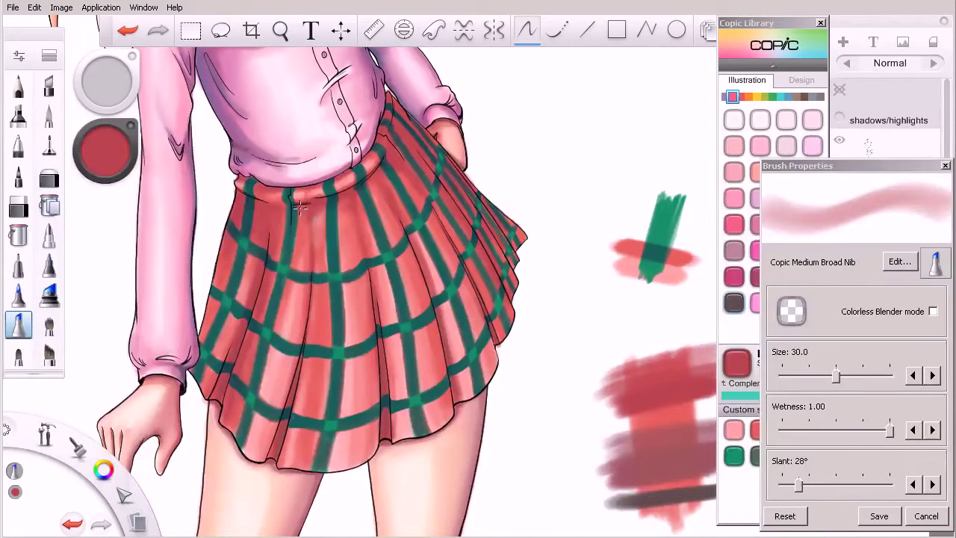
# - Color over the blended patch with R24 Prawn and shade it with R46 Strong Red using a smaller brush
pyautogui.click(751, 433)
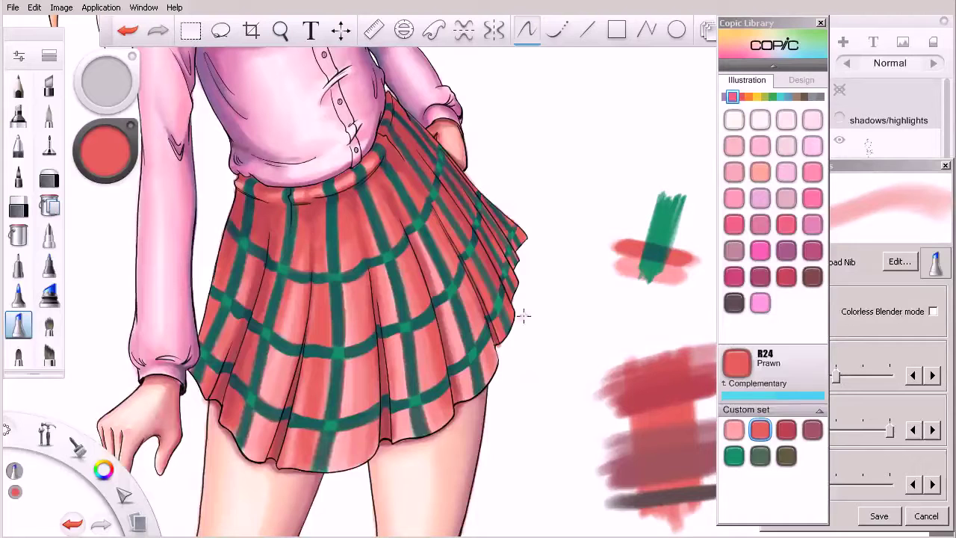
pyautogui.click(780, 431)
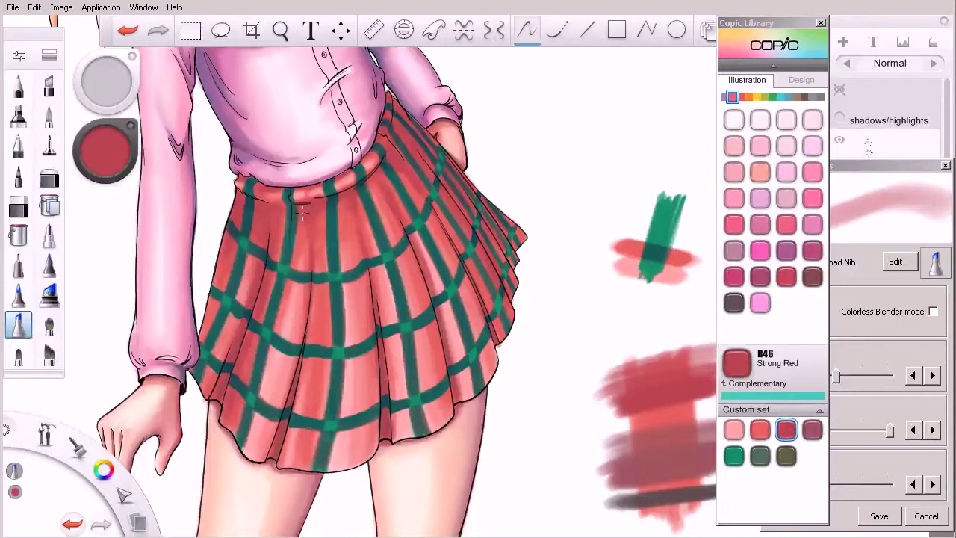
pyautogui.press('[')
pyautogui.press('[')
pyautogui.press('[')
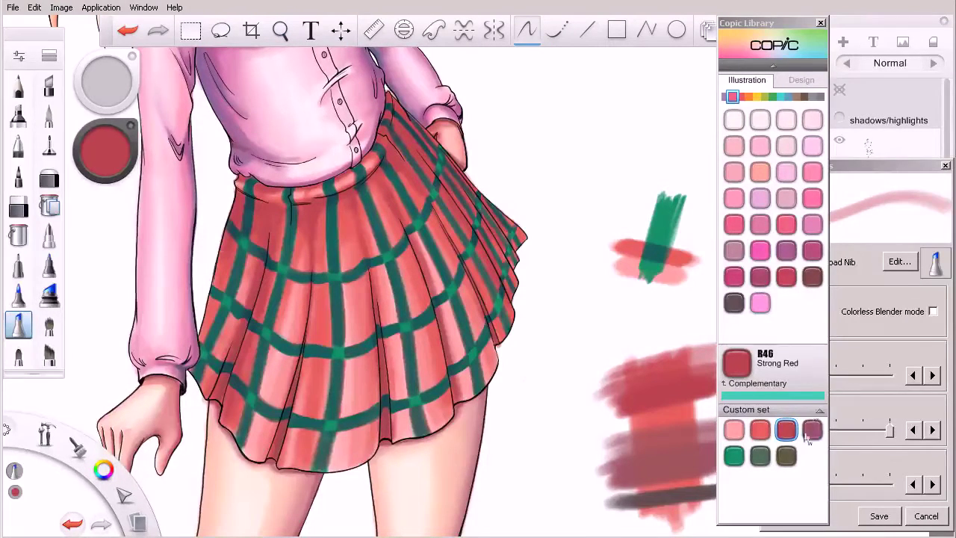
# - Deepen the pleat folds and the shadow under the waistband with R56 Currant
pyautogui.click(812, 430)
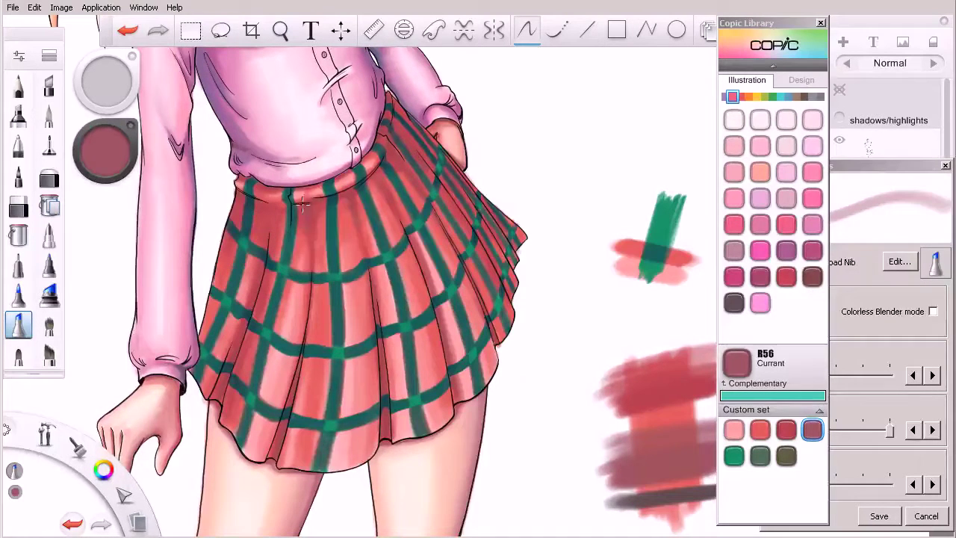
pyautogui.moveTo(252, 198); pyautogui.dragTo(221, 254)
pyautogui.moveTo(396, 508)
pyautogui.mouseDown()
pyautogui.moveTo(354, 391)
pyautogui.moveTo(437, 383)
pyautogui.moveTo(470, 362)
pyautogui.mouseUp()
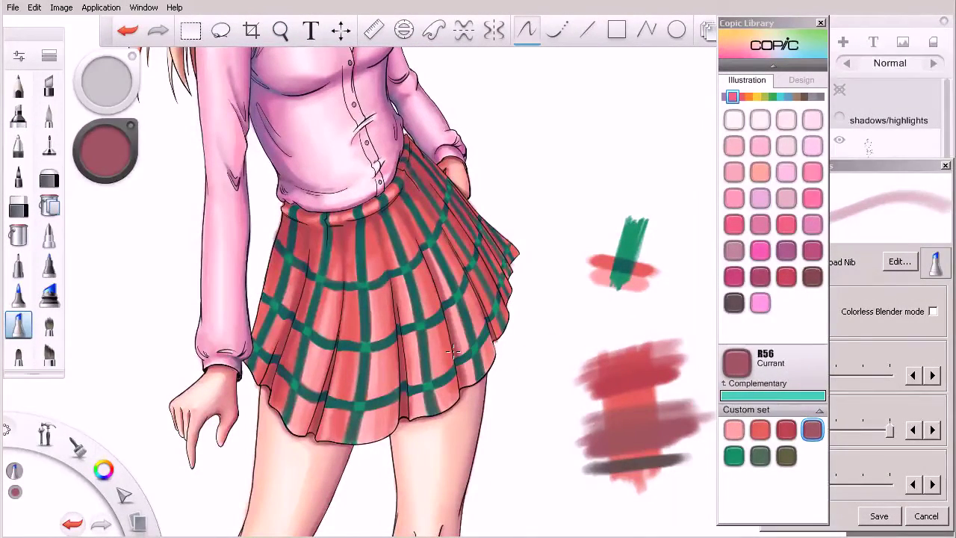
pyautogui.moveTo(370, 239)
pyautogui.mouseDown()
pyautogui.moveTo(422, 252)
pyautogui.moveTo(424, 284)
pyautogui.mouseUp()
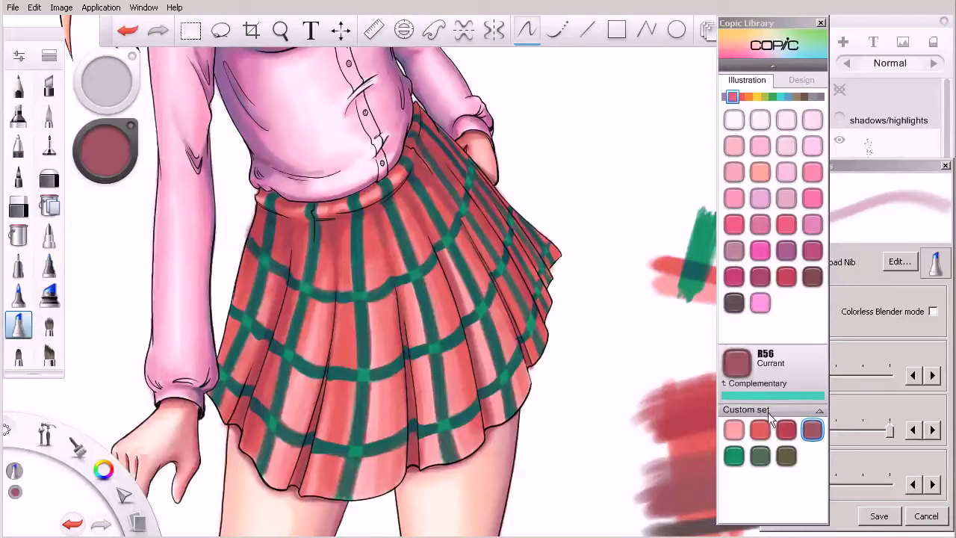
# - Pick G28 Ocean Green and switch to the Copic Super Brush Nib
pyautogui.click(760, 455)
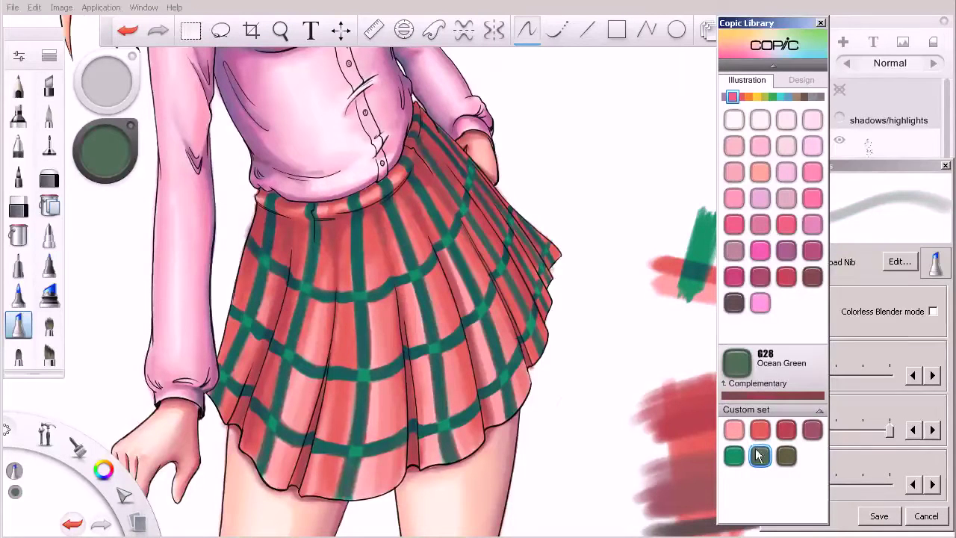
pyautogui.moveTo(30, 297); pyautogui.dragTo(28, 214)
pyautogui.click(20, 208)
pyautogui.moveTo(47, 263); pyautogui.dragTo(49, 175)
pyautogui.click(839, 320)
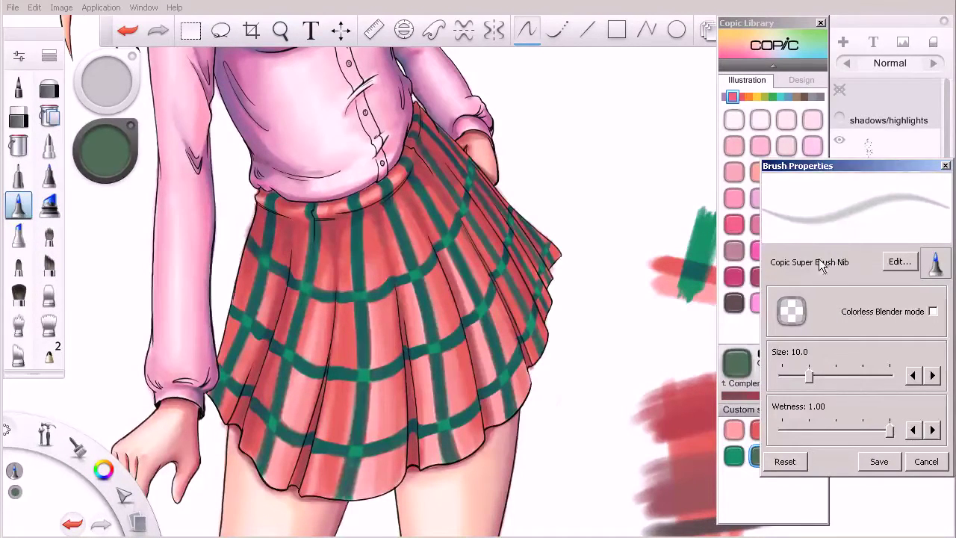
pyautogui.scroll(-2, 22, 194)
pyautogui.scroll(-1, 48, 182)
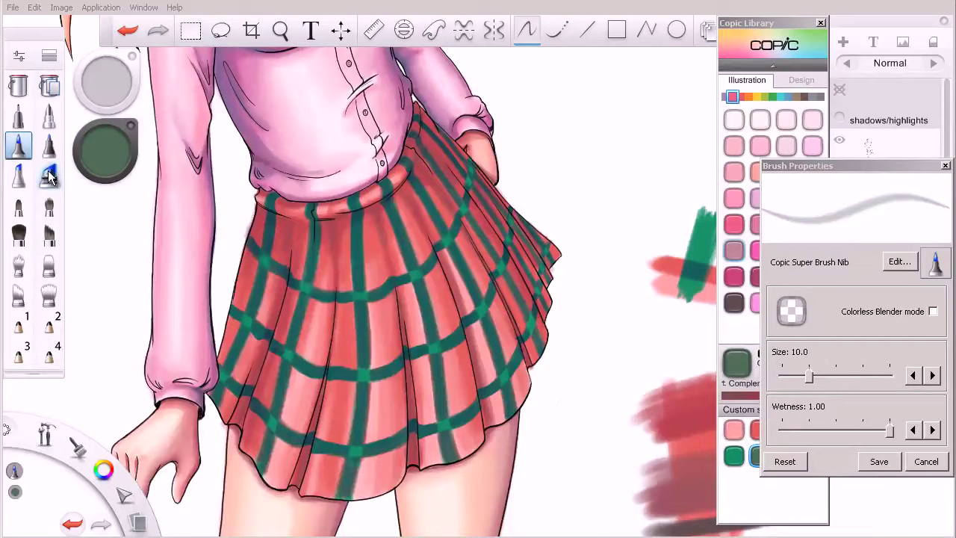
# - Draw curved Steady Stroke test lines beside the skirt with the Copic Multi-liner and Copic Drawing Pen F
pyautogui.click(50, 179)
pyautogui.click(49, 116)
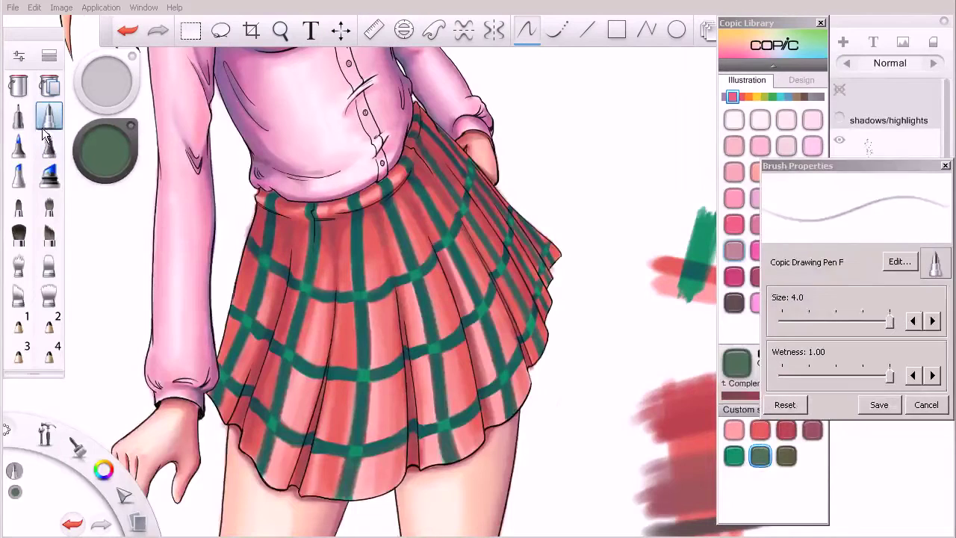
pyautogui.click(20, 121)
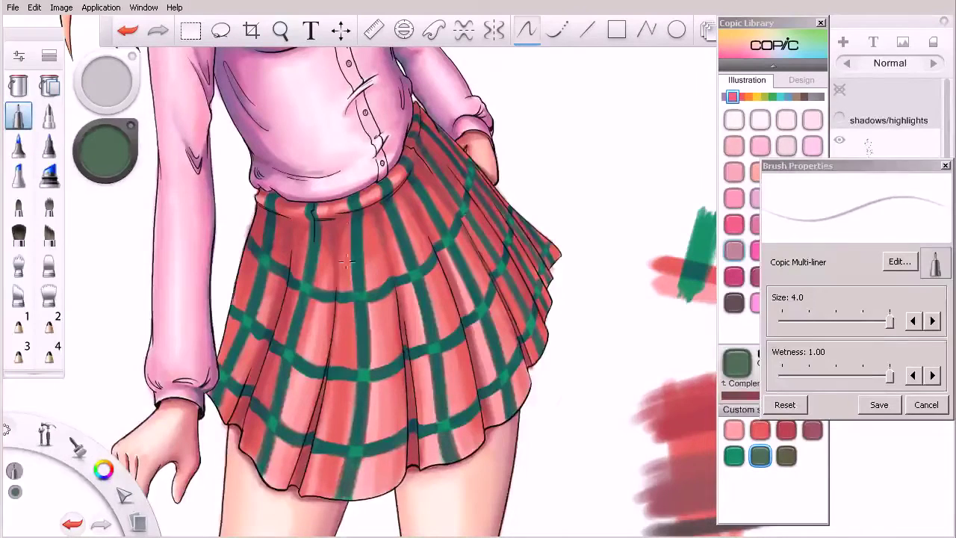
pyautogui.scroll(3, 484, 260)
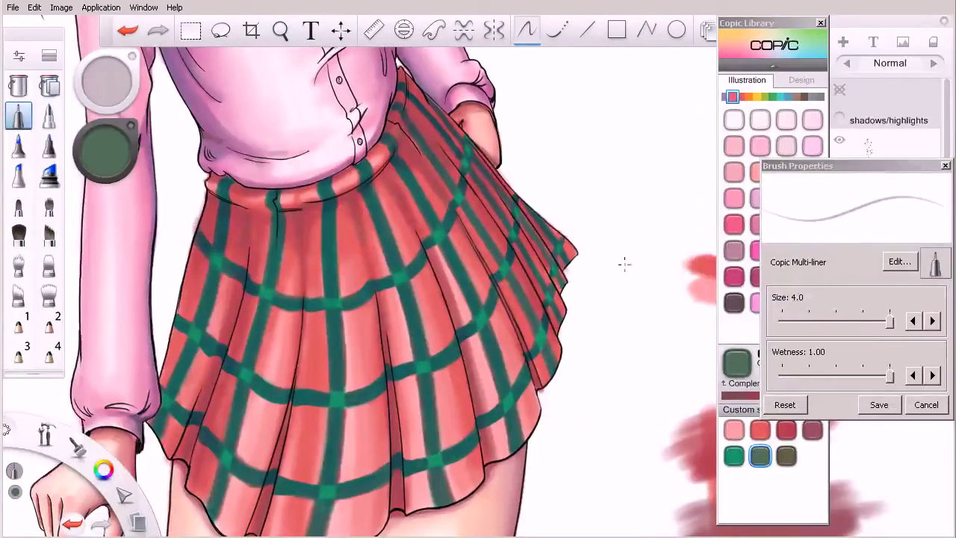
pyautogui.click(553, 34)
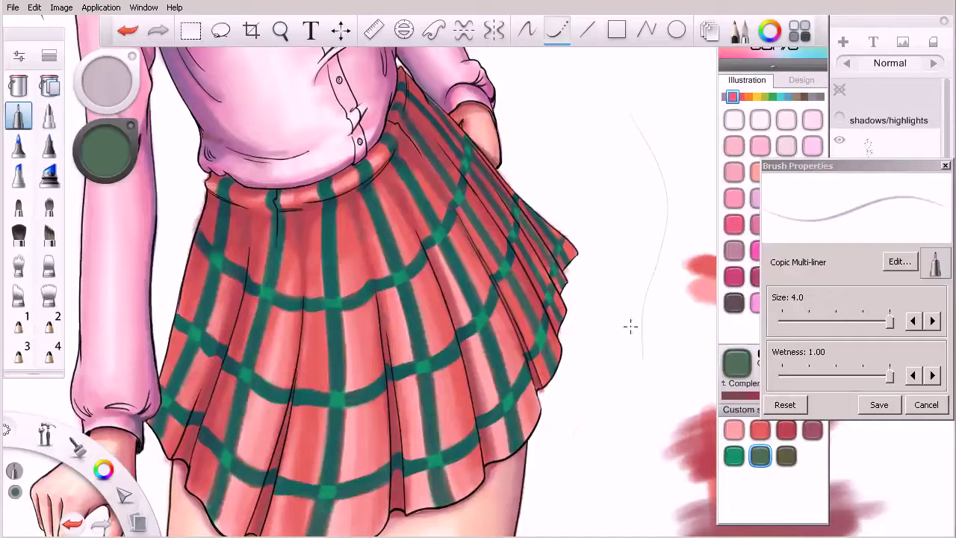
pyautogui.click(49, 117)
pyautogui.moveTo(621, 138); pyautogui.dragTo(626, 342)
pyautogui.moveTo(618, 132)
pyautogui.mouseDown()
pyautogui.moveTo(633, 229)
pyautogui.moveTo(612, 378)
pyautogui.mouseUp()
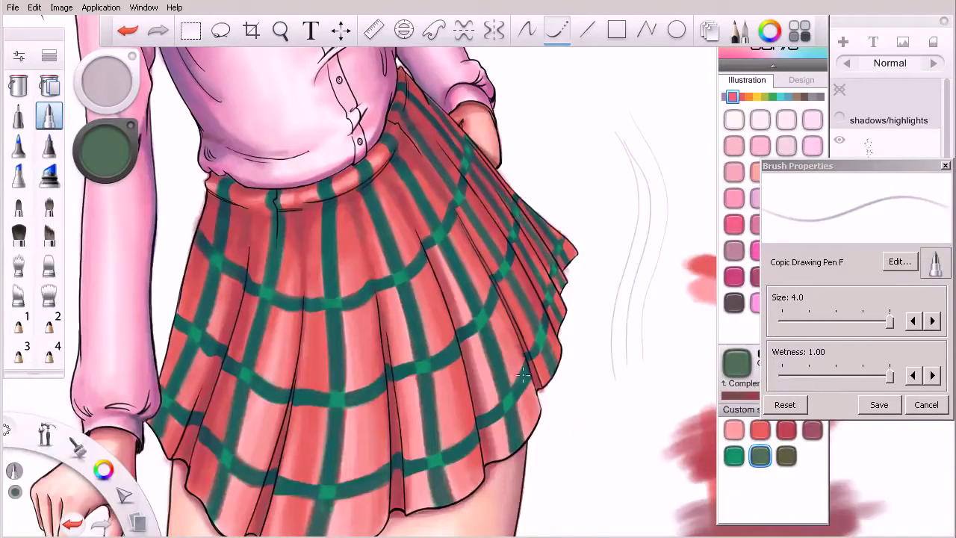
# - Draw G28 Ocean Green test lines beside the skirt with the Copic Super Brush Nib, adjusting its size
pyautogui.click(19, 145)
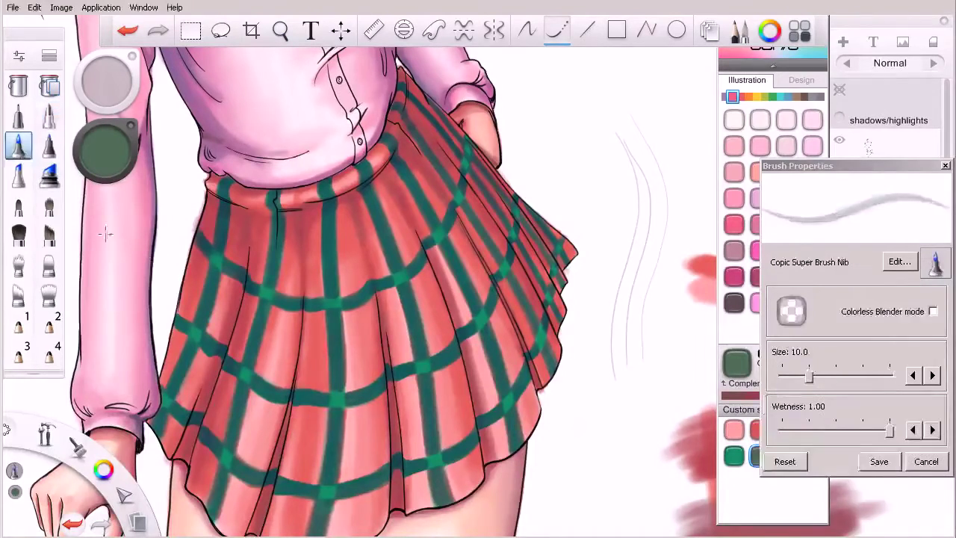
pyautogui.click(809, 381)
pyautogui.moveTo(666, 133); pyautogui.dragTo(651, 378)
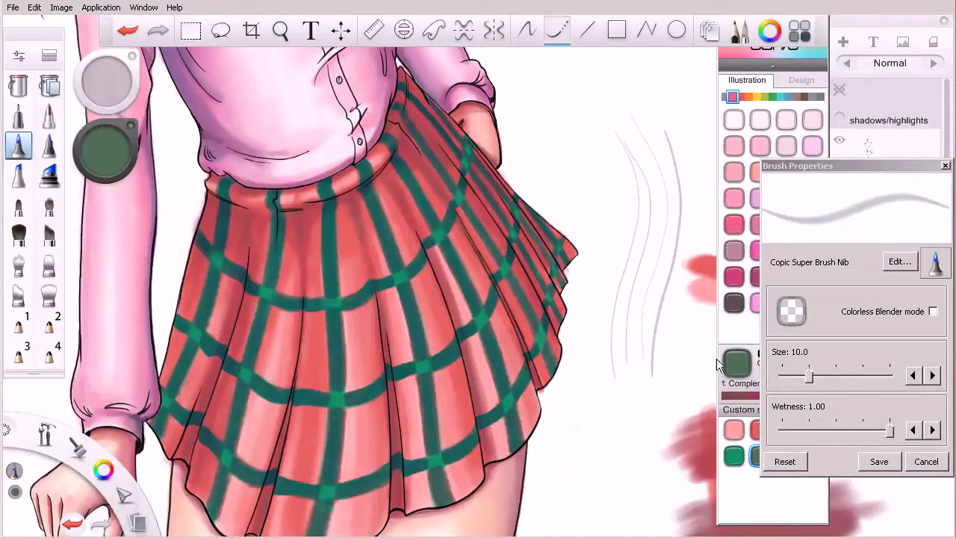
pyautogui.moveTo(807, 380); pyautogui.dragTo(802, 380)
pyautogui.moveTo(681, 135)
pyautogui.mouseDown()
pyautogui.moveTo(685, 226)
pyautogui.moveTo(658, 376)
pyautogui.mouseUp()
pyautogui.click(744, 486)
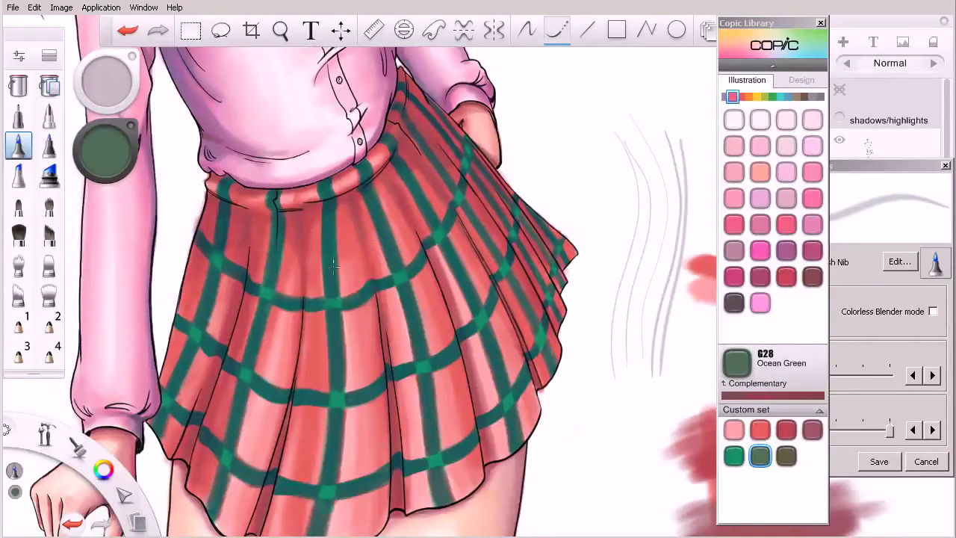
pyautogui.press('space')
pyautogui.moveTo(381, 359); pyautogui.dragTo(392, 306)
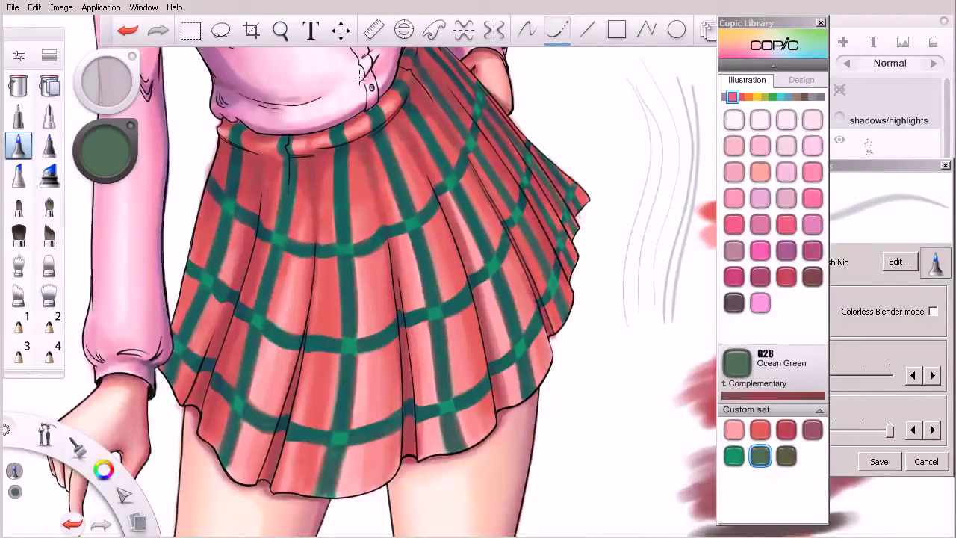
# - Raise the Steady Stroke smoothing and draw a long curved G28 Ocean Green test line beside the skirt
pyautogui.click(35, 9)
pyautogui.click(90, 178)
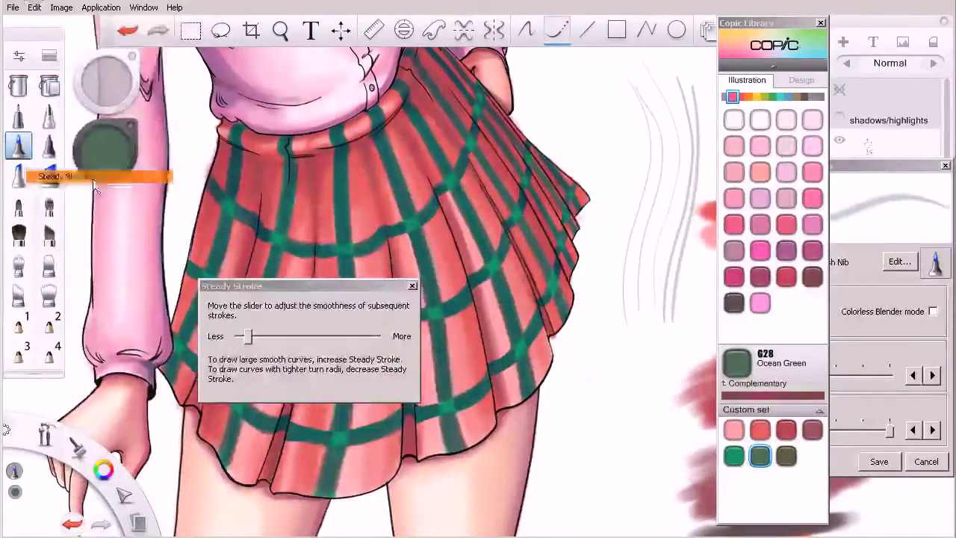
pyautogui.moveTo(316, 283); pyautogui.dragTo(363, 202)
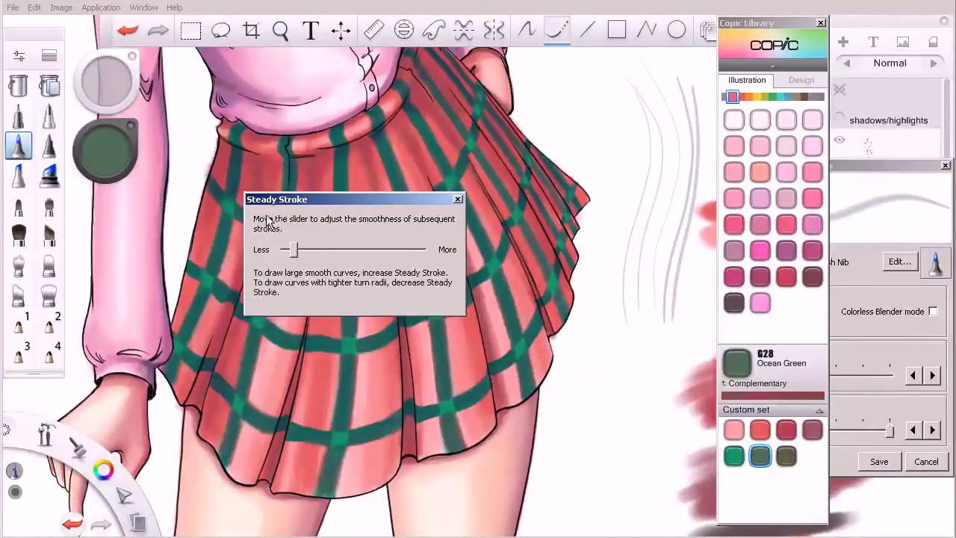
pyautogui.moveTo(296, 255); pyautogui.dragTo(330, 253)
pyautogui.click(458, 200)
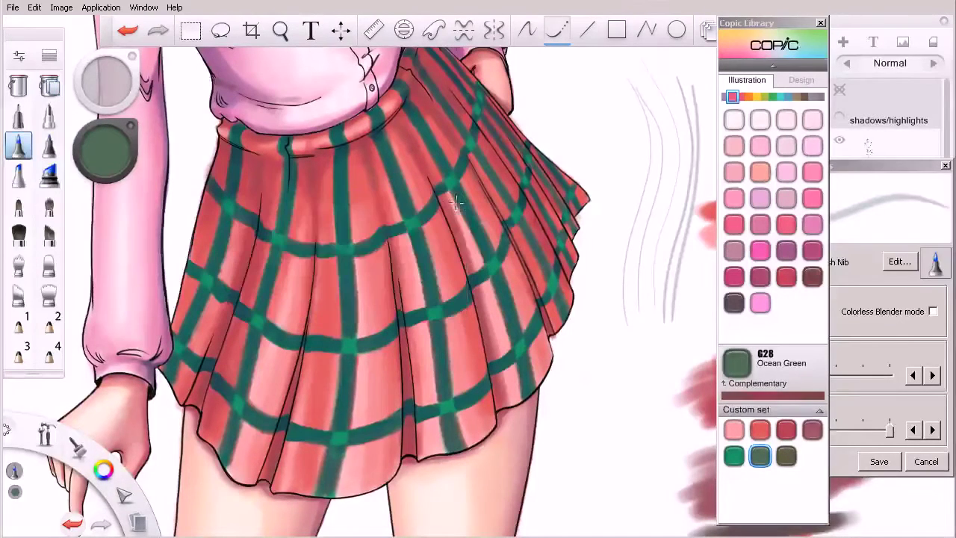
pyautogui.moveTo(606, 112)
pyautogui.mouseDown()
pyautogui.moveTo(616, 141)
pyautogui.moveTo(602, 275)
pyautogui.moveTo(650, 351)
pyautogui.moveTo(661, 401)
pyautogui.mouseUp()
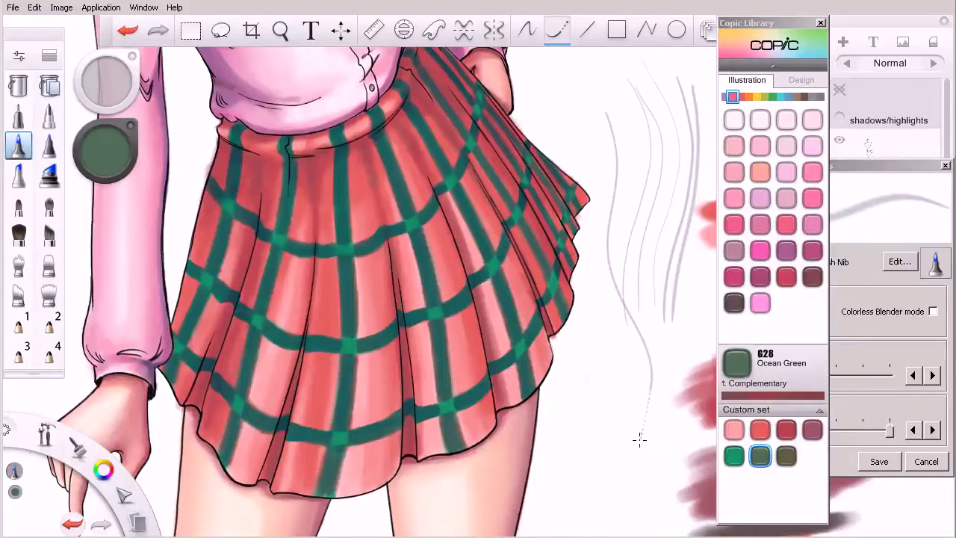
# - Reduce the Steady Stroke smoothing for the Copic Super Brush Nib
pyautogui.click(35, 7)
pyautogui.click(52, 176)
pyautogui.moveTo(289, 341); pyautogui.dragTo(266, 341)
pyautogui.click(411, 285)
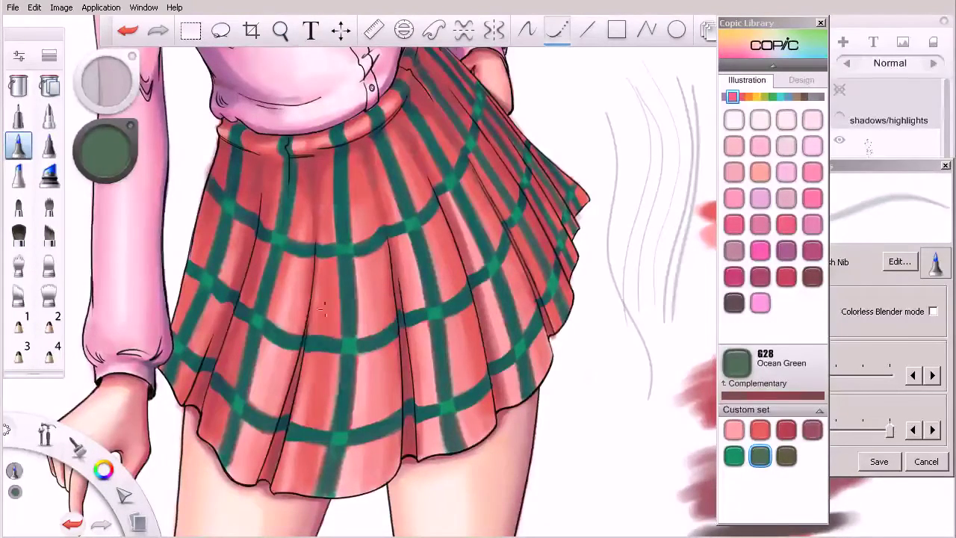
# - Draw thin G28 Ocean Green lines alongside the lengthwise plaid stripe nearest the hanging arm, undoing misplaced strokes
pyautogui.press('space')
pyautogui.moveTo(353, 362); pyautogui.dragTo(298, 427)
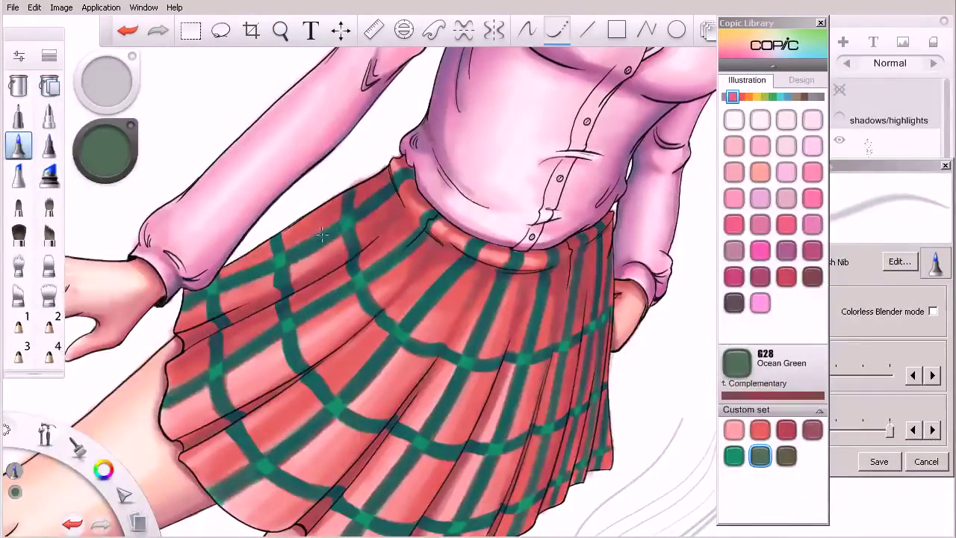
pyautogui.hotkey('ctrl', 'z')
pyautogui.press('space')
pyautogui.moveTo(301, 263); pyautogui.dragTo(265, 254)
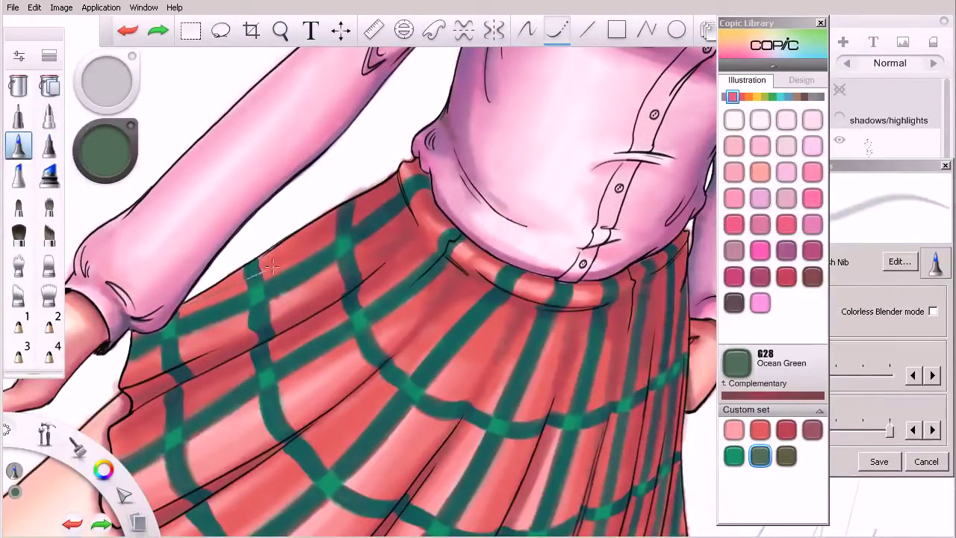
pyautogui.moveTo(403, 182); pyautogui.dragTo(418, 173)
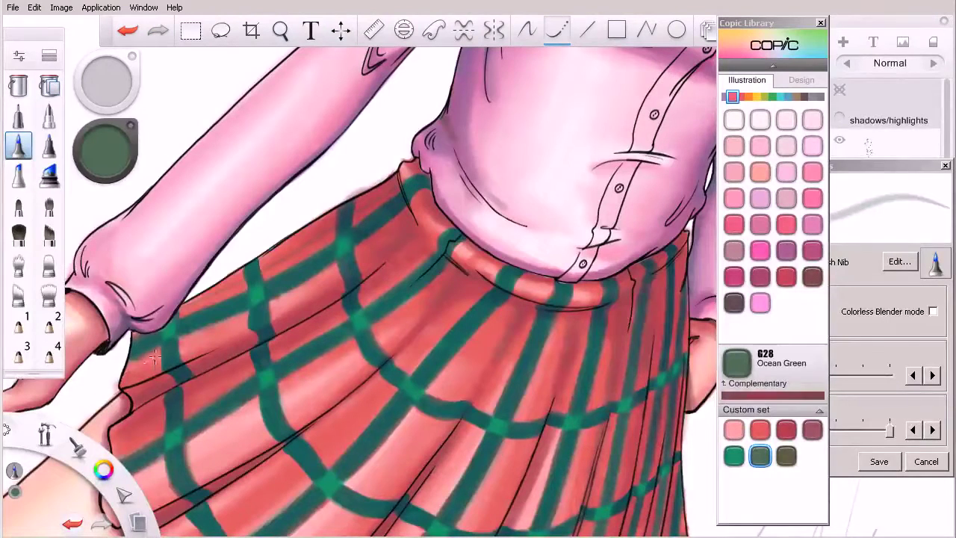
pyautogui.hotkey('ctrl', 'z')
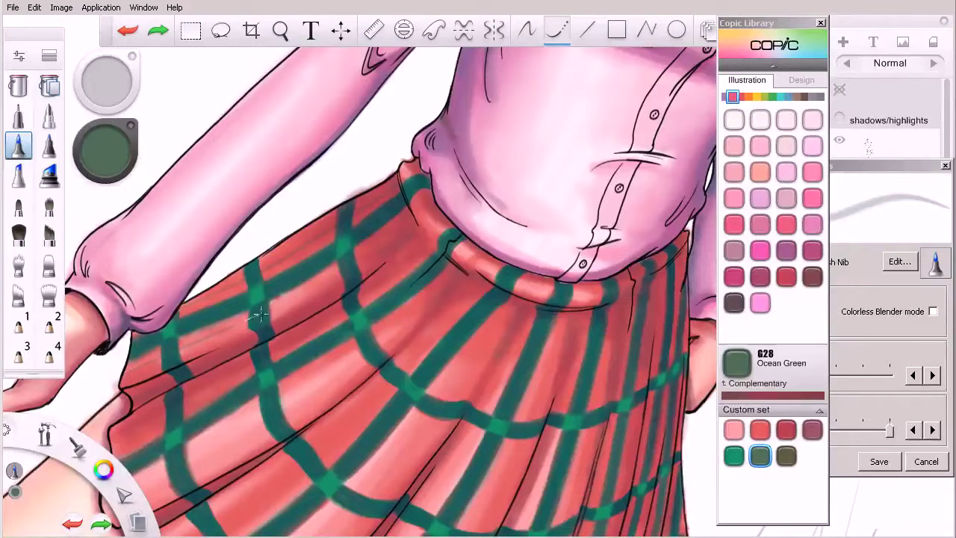
pyautogui.hotkey('ctrl', 'z')
pyautogui.moveTo(177, 312)
pyautogui.mouseDown()
pyautogui.moveTo(263, 278)
pyautogui.moveTo(411, 179)
pyautogui.mouseUp()
pyautogui.hotkey('ctrl', 'z')
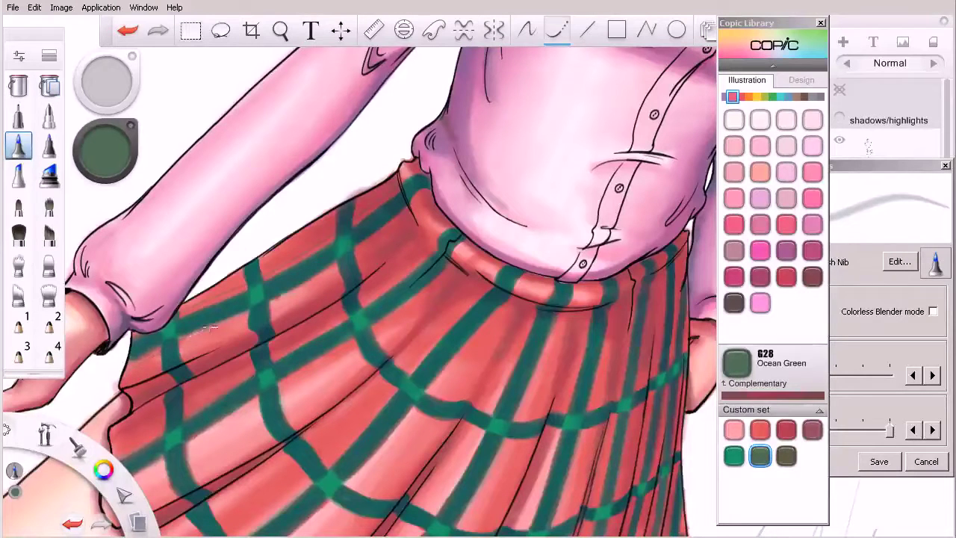
pyautogui.hotkey('ctrl', 'z')
pyautogui.moveTo(321, 277); pyautogui.dragTo(418, 200)
# - Draw thin green lines on both sides of the second lengthwise stripe from the hanging arm
pyautogui.press('space')
pyautogui.moveTo(419, 389); pyautogui.dragTo(411, 309)
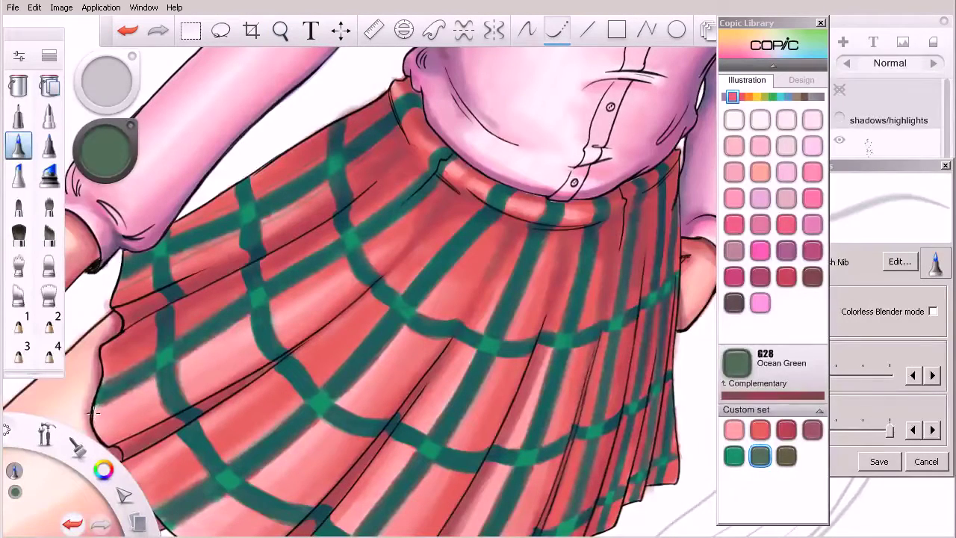
pyautogui.hotkey('ctrl', 'z')
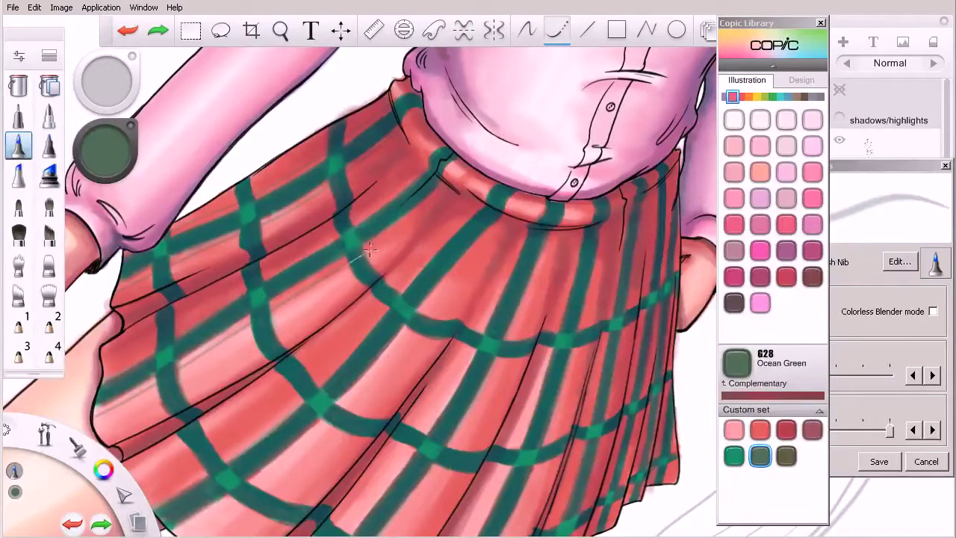
pyautogui.moveTo(446, 186); pyautogui.dragTo(463, 161)
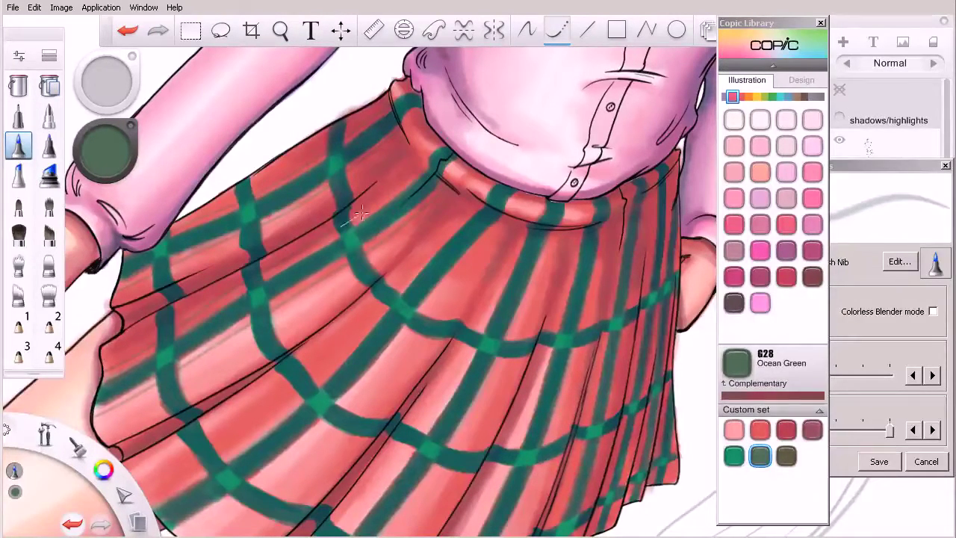
pyautogui.moveTo(444, 144); pyautogui.dragTo(446, 145)
# - Add thin green lines along the third lengthwise stripe, from the hem up to the waistband
pyautogui.press('space')
pyautogui.moveTo(423, 289)
pyautogui.mouseDown()
pyautogui.moveTo(351, 321)
pyautogui.moveTo(465, 350)
pyautogui.mouseUp()
pyautogui.press('space')
pyautogui.press('space')
pyautogui.moveTo(403, 411)
pyautogui.mouseDown()
pyautogui.moveTo(393, 395)
pyautogui.moveTo(345, 375)
pyautogui.mouseUp()
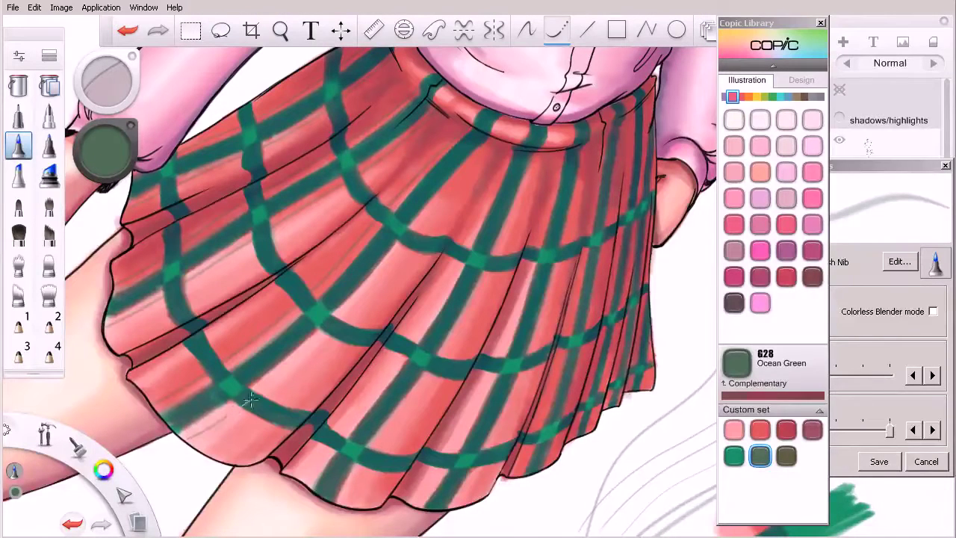
pyautogui.hotkey('ctrl', 'z')
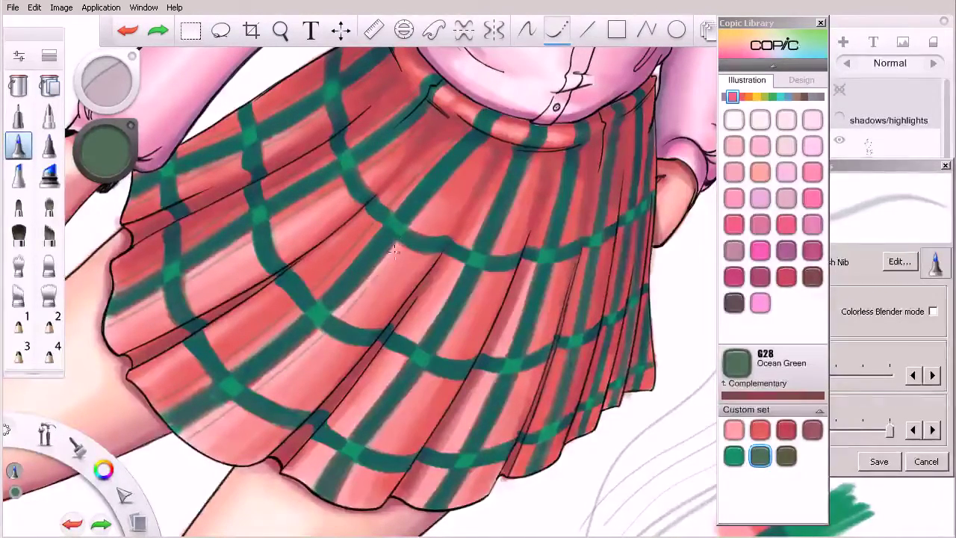
pyautogui.click(505, 129)
# - Draw thin green lines on both sides of the fourth lengthwise stripe, from the waistband down to the hem
pyautogui.moveTo(509, 142)
pyautogui.mouseDown()
pyautogui.moveTo(498, 184)
pyautogui.moveTo(390, 371)
pyautogui.mouseUp()
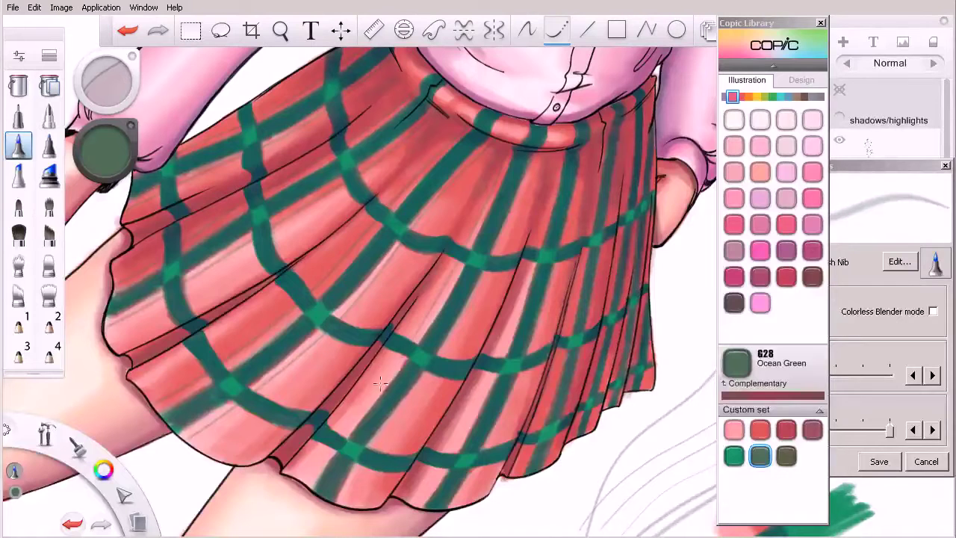
pyautogui.moveTo(327, 452); pyautogui.dragTo(296, 508)
pyautogui.hotkey('ctrl', 'z')
pyautogui.moveTo(533, 153); pyautogui.dragTo(492, 262)
pyautogui.moveTo(407, 403); pyautogui.dragTo(375, 446)
pyautogui.moveTo(357, 480); pyautogui.dragTo(343, 522)
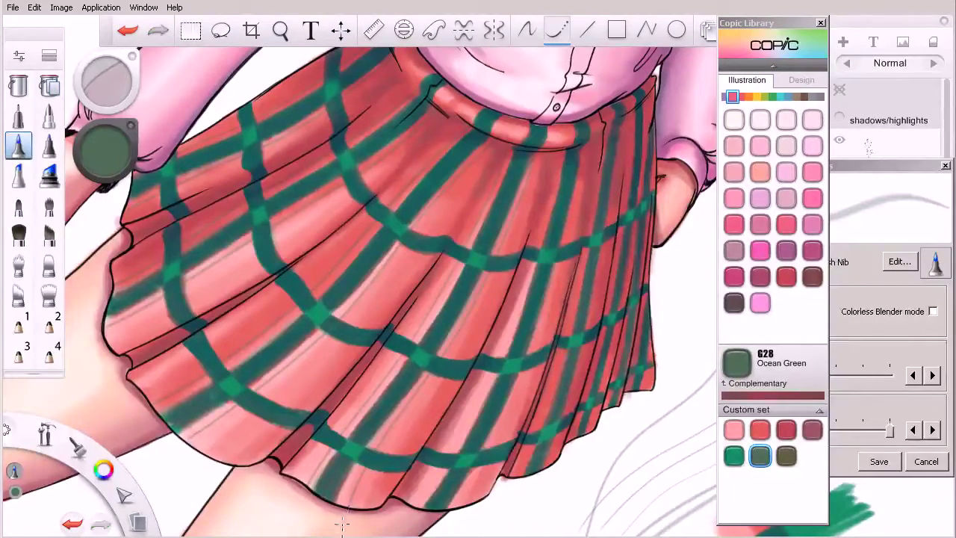
# - Draw thin green lines alongside the lengthwise stripes on the pleats below the hand resting on the hip
pyautogui.press('space')
pyautogui.moveTo(408, 449); pyautogui.dragTo(645, 247)
pyautogui.moveTo(627, 344); pyautogui.dragTo(566, 394)
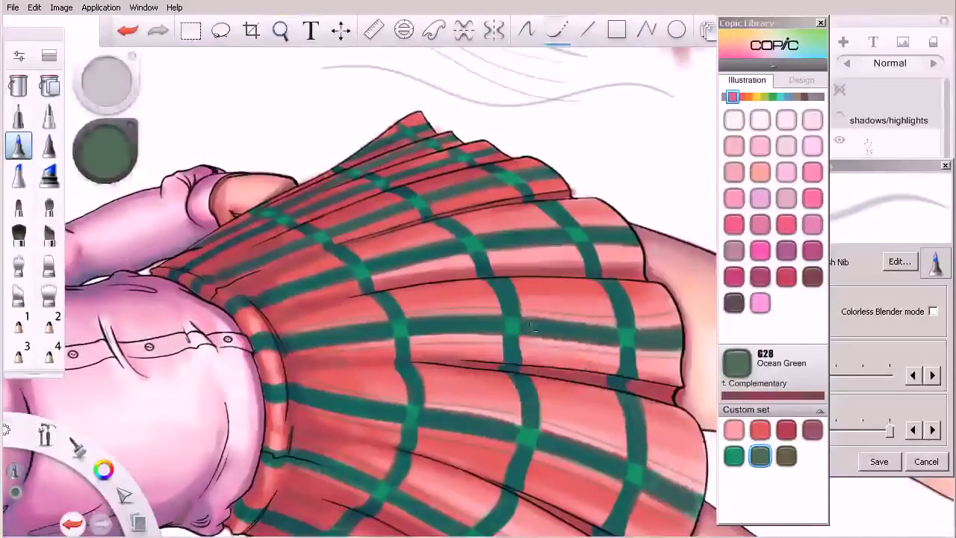
pyautogui.moveTo(265, 292); pyautogui.dragTo(248, 295)
pyautogui.moveTo(345, 257)
pyautogui.mouseDown()
pyautogui.moveTo(500, 221)
pyautogui.moveTo(636, 216)
pyautogui.mouseUp()
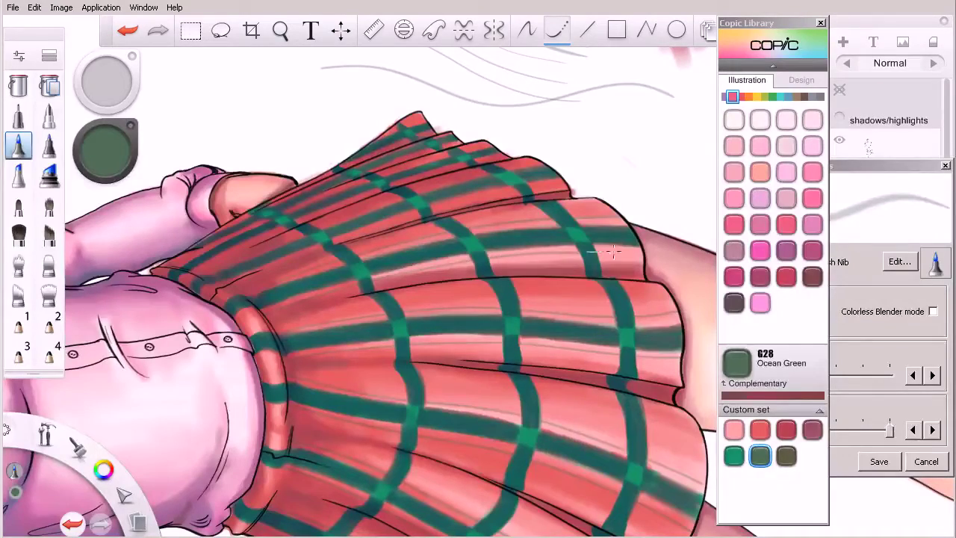
# - Lower the Steady Stroke smoothing further for the shorter crosswise lines
pyautogui.press('space')
pyautogui.moveTo(588, 277)
pyautogui.mouseDown()
pyautogui.moveTo(551, 327)
pyautogui.moveTo(499, 343)
pyautogui.mouseUp()
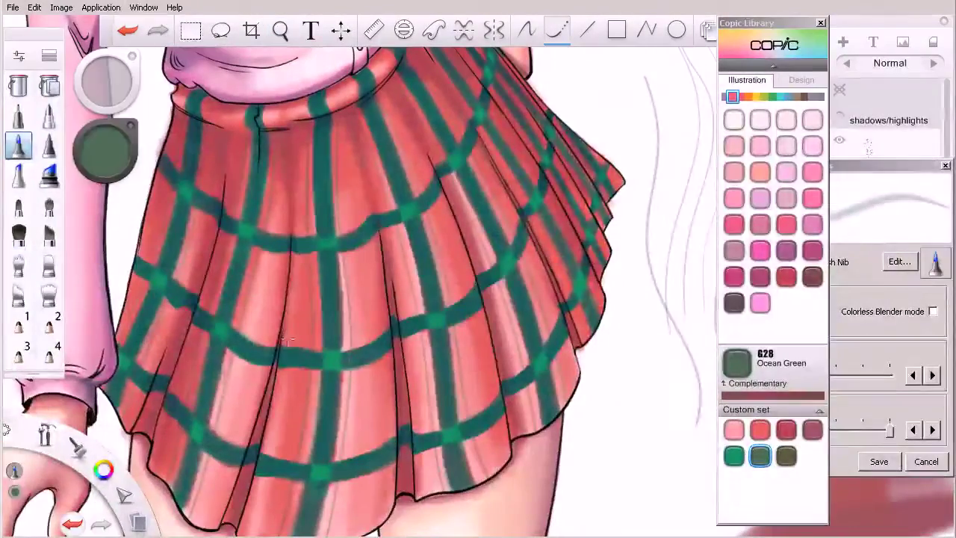
pyautogui.click(34, 7)
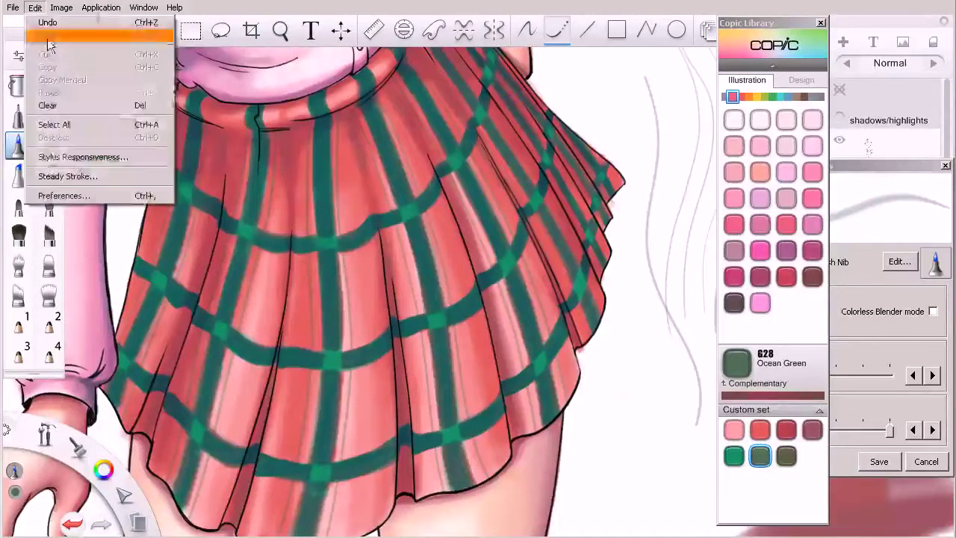
pyautogui.click(112, 177)
pyautogui.moveTo(262, 336); pyautogui.dragTo(249, 337)
pyautogui.click(412, 285)
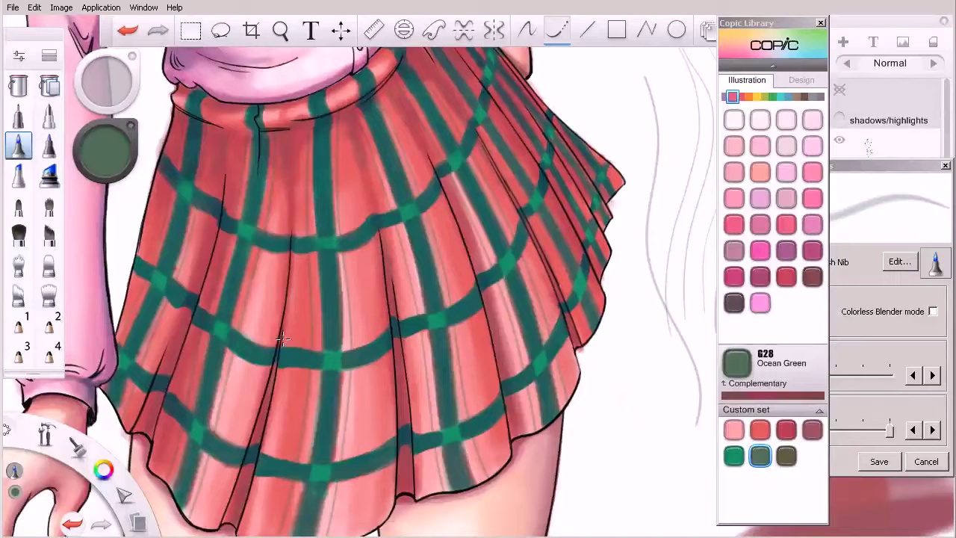
# - Draw thin green lines above and below the crosswise plaid stripes on the front pleats, undoing stray strokes
pyautogui.moveTo(313, 339)
pyautogui.mouseDown()
pyautogui.moveTo(354, 345)
pyautogui.moveTo(393, 319)
pyautogui.mouseUp()
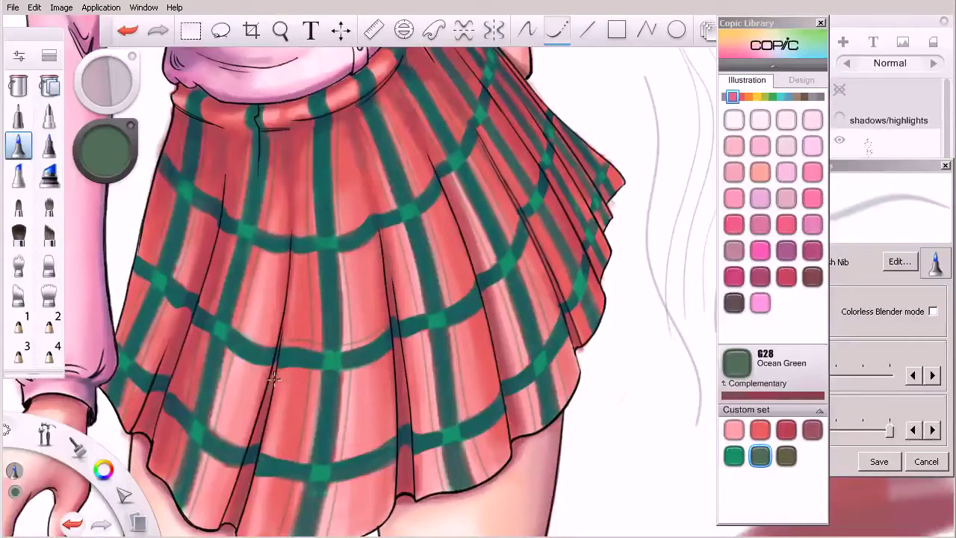
pyautogui.hotkey('ctrl', 'z')
pyautogui.moveTo(333, 379)
pyautogui.mouseDown()
pyautogui.moveTo(365, 378)
pyautogui.moveTo(392, 354)
pyautogui.mouseUp()
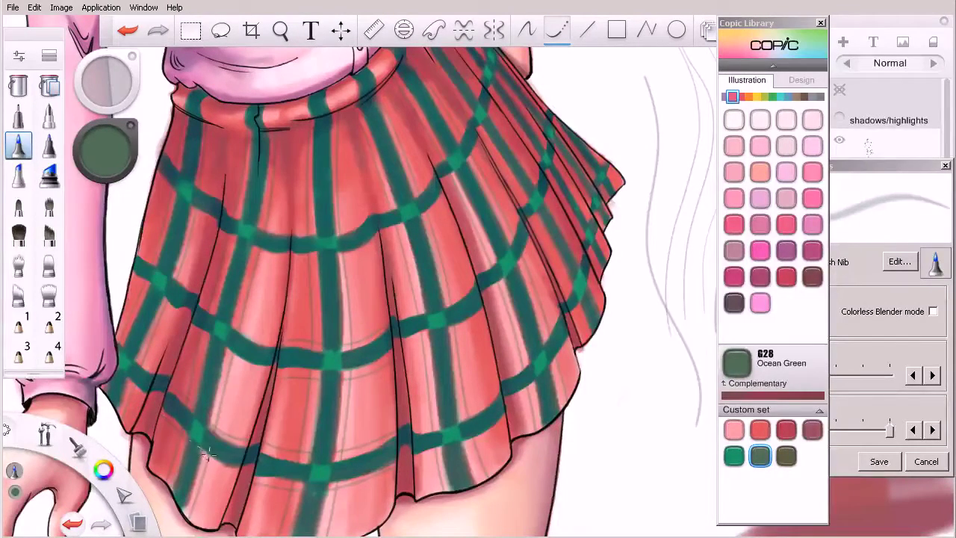
pyautogui.hotkey('ctrl', 'z')
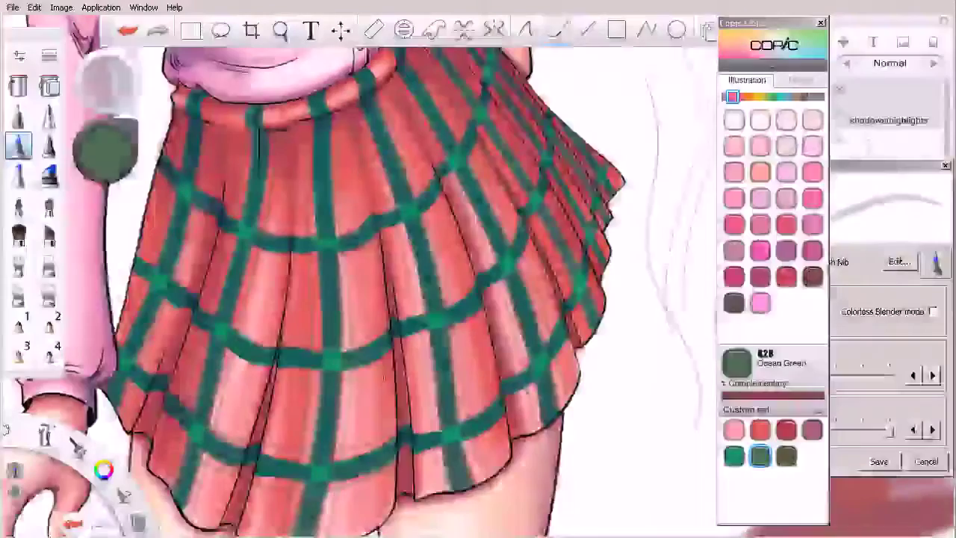
# - Examine the skirt's finished plaid lines up close and within the whole figure
pyautogui.scroll(-3, 318, 416)
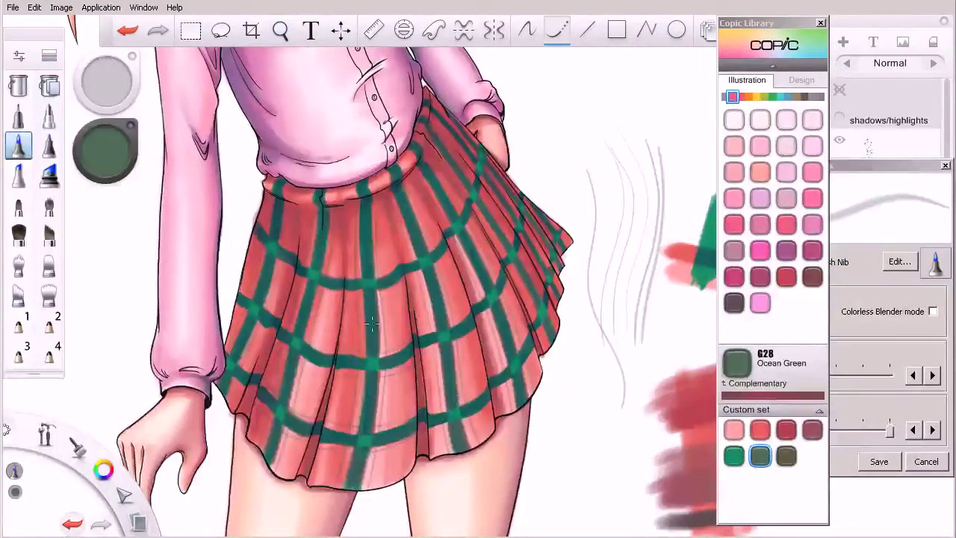
pyautogui.press('space')
pyautogui.moveTo(461, 324)
pyautogui.mouseDown()
pyautogui.moveTo(403, 339)
pyautogui.moveTo(457, 330)
pyautogui.mouseUp()
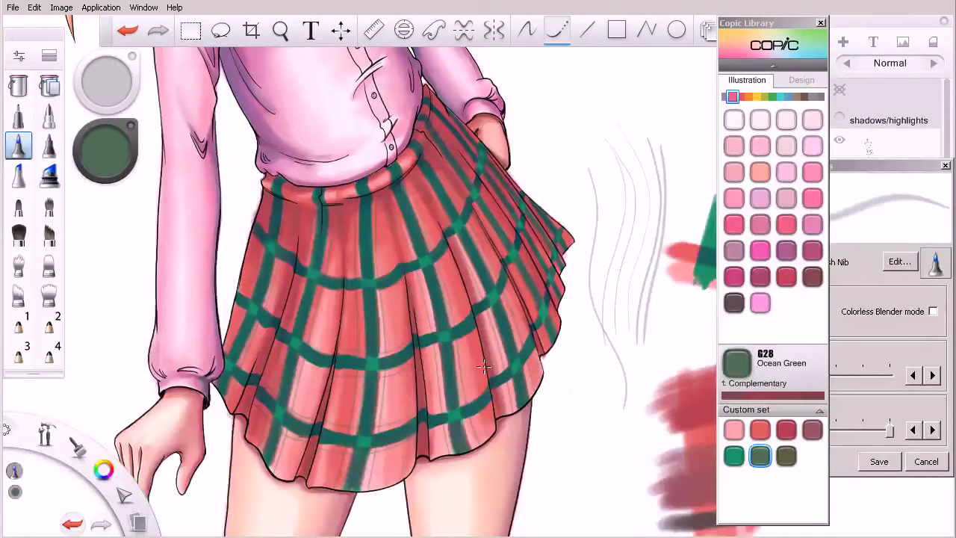
pyautogui.moveTo(514, 303)
pyautogui.mouseDown()
pyautogui.moveTo(394, 342)
pyautogui.moveTo(413, 362)
pyautogui.moveTo(401, 378)
pyautogui.moveTo(346, 378)
pyautogui.moveTo(357, 385)
pyautogui.mouseUp()
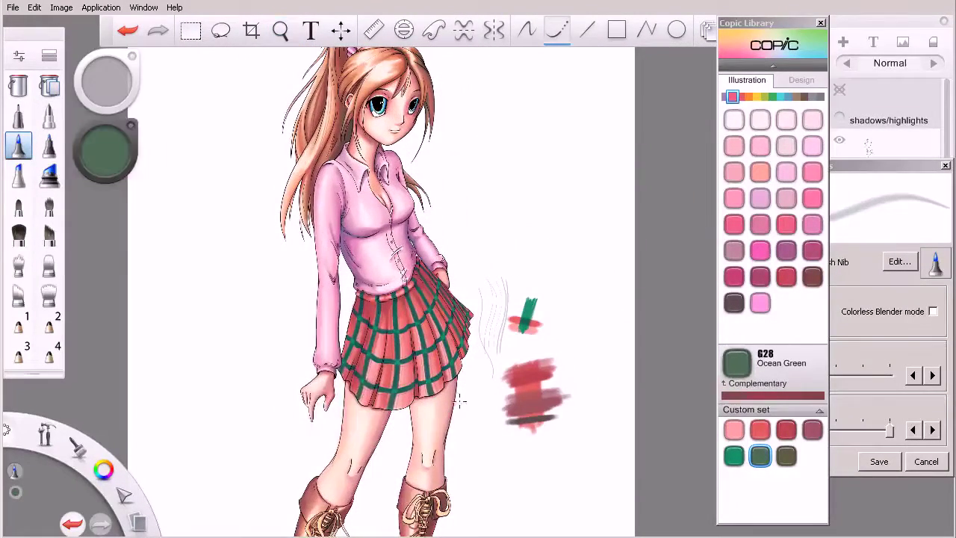
pyautogui.moveTo(484, 375)
pyautogui.mouseDown()
pyautogui.moveTo(484, 402)
pyautogui.moveTo(472, 403)
pyautogui.mouseUp()
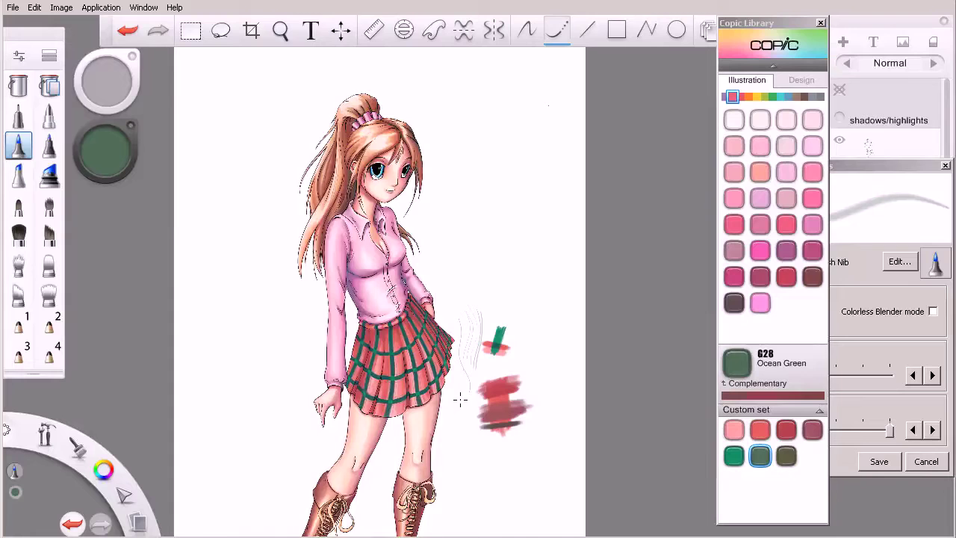
pyautogui.press('space')
pyautogui.moveTo(433, 246)
pyautogui.mouseDown()
pyautogui.moveTo(482, 252)
pyautogui.moveTo(521, 280)
pyautogui.moveTo(545, 269)
pyautogui.mouseUp()
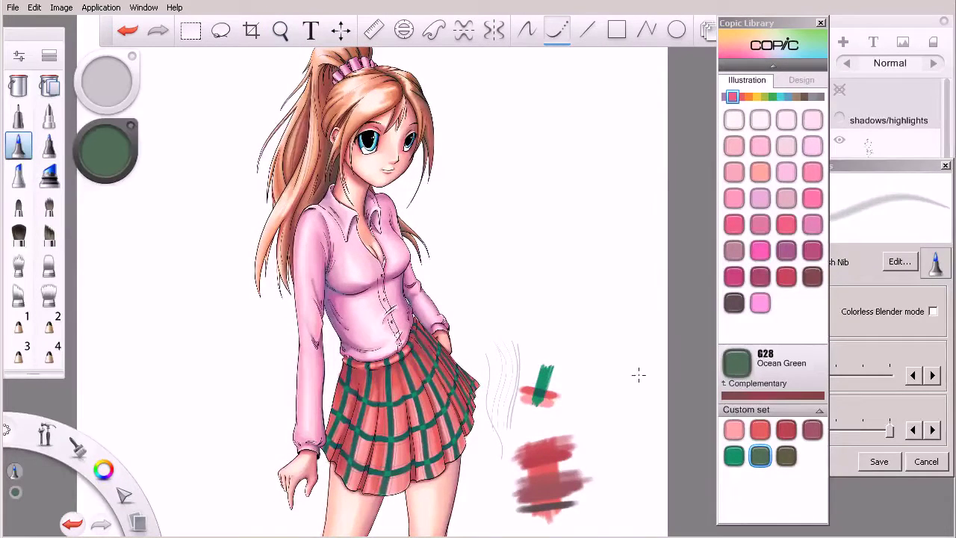